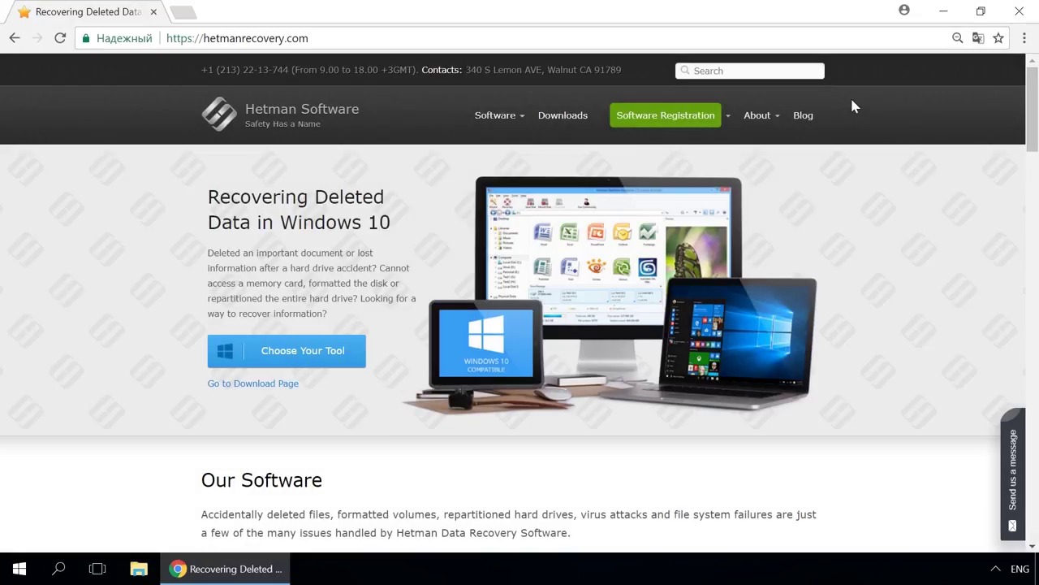
Visit the Partition Recovery product page on the Hetman Software site and look through the posts on its blog
{"action": "mouse_move", "coordinate": [499, 128]}
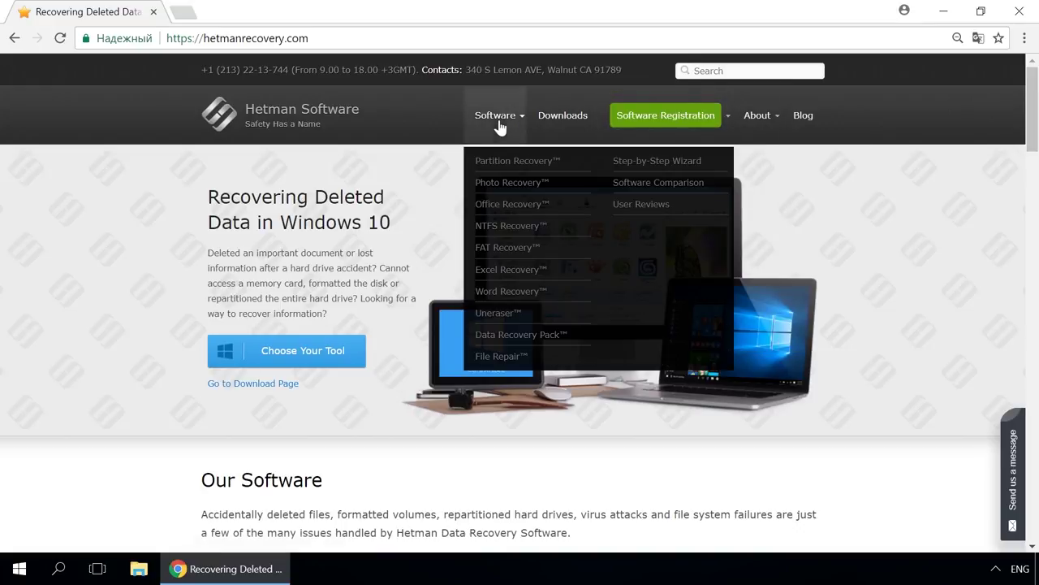
{"action": "left_click", "coordinate": [504, 165]}
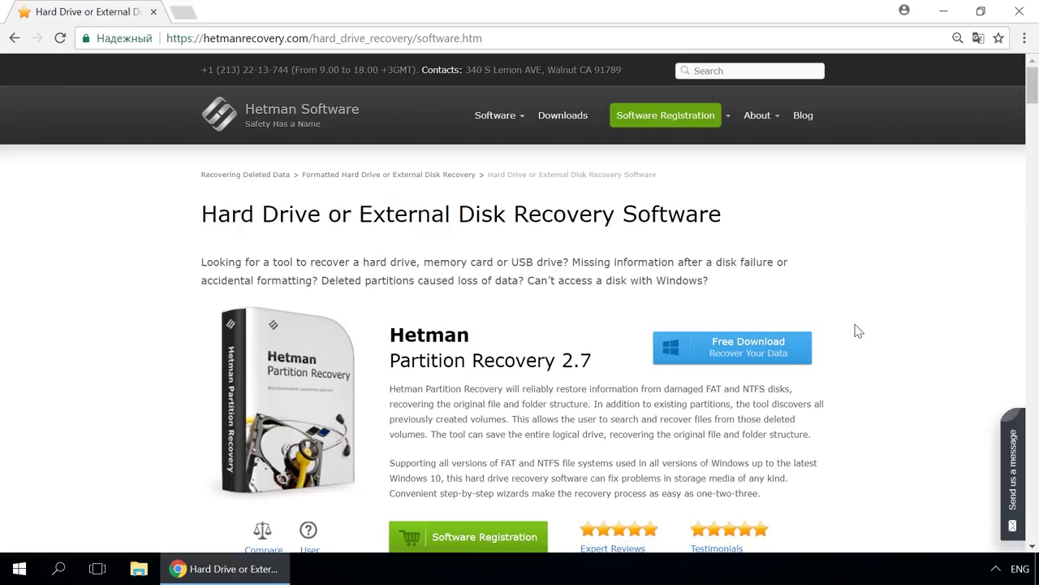
{"action": "left_click", "coordinate": [800, 116]}
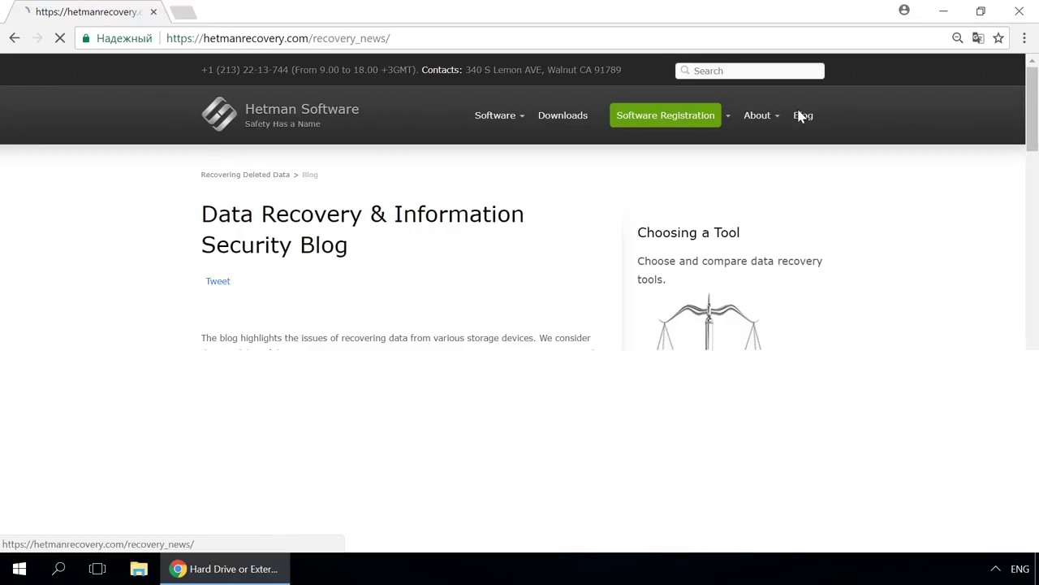
{"action": "scroll", "coordinate": [538, 257], "scroll_direction": "down", "scroll_amount": 8}
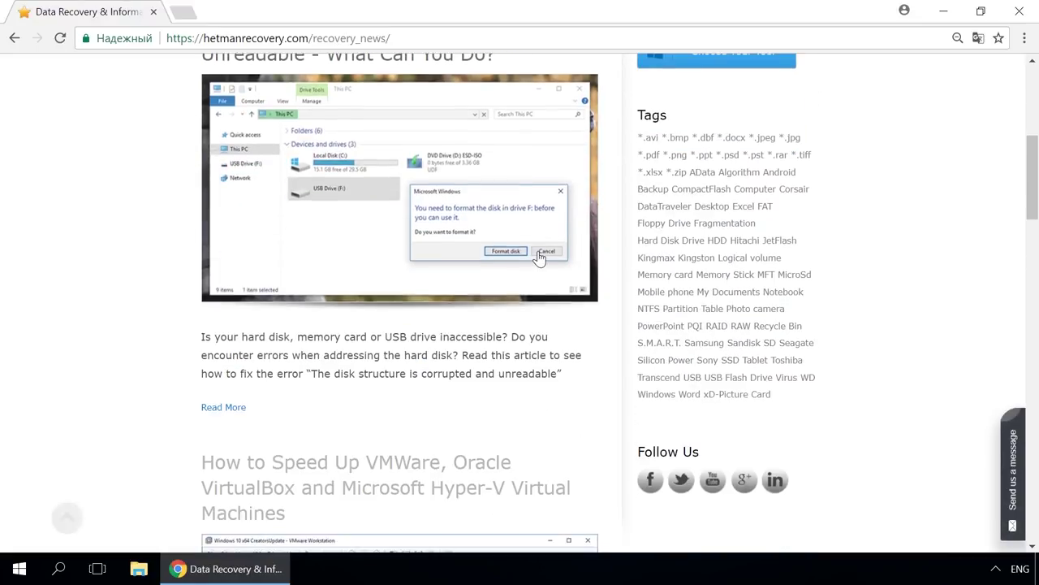
{"action": "scroll", "coordinate": [538, 258], "scroll_direction": "down", "scroll_amount": 6}
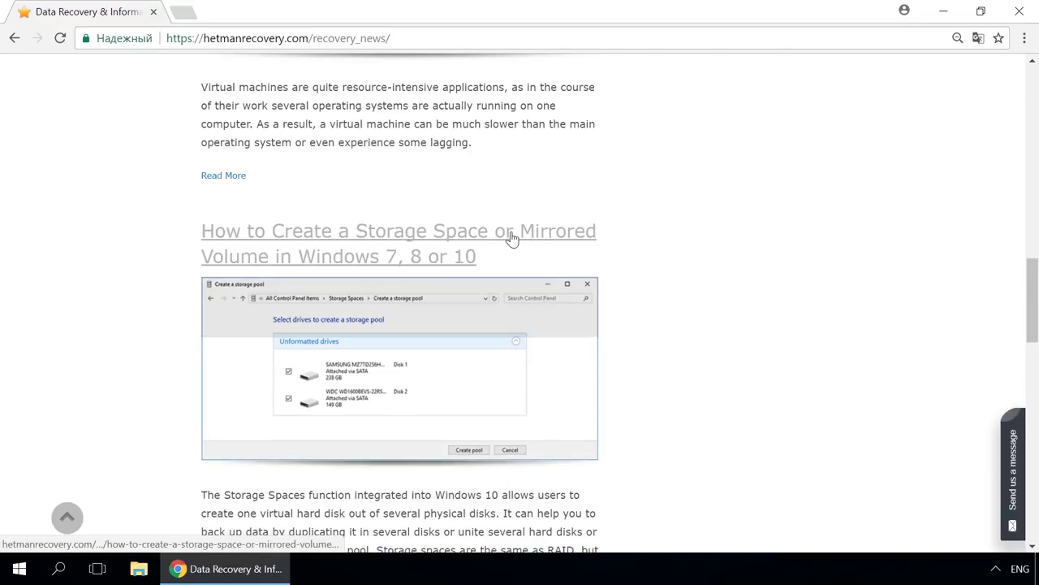
Read the blog article "How to Create a Storage Space or Mirrored Volume in Windows 7, 8 or 10" and open the site's message form
{"action": "left_click", "coordinate": [511, 236]}
{"action": "scroll", "coordinate": [513, 236], "scroll_direction": "down", "scroll_amount": 7}
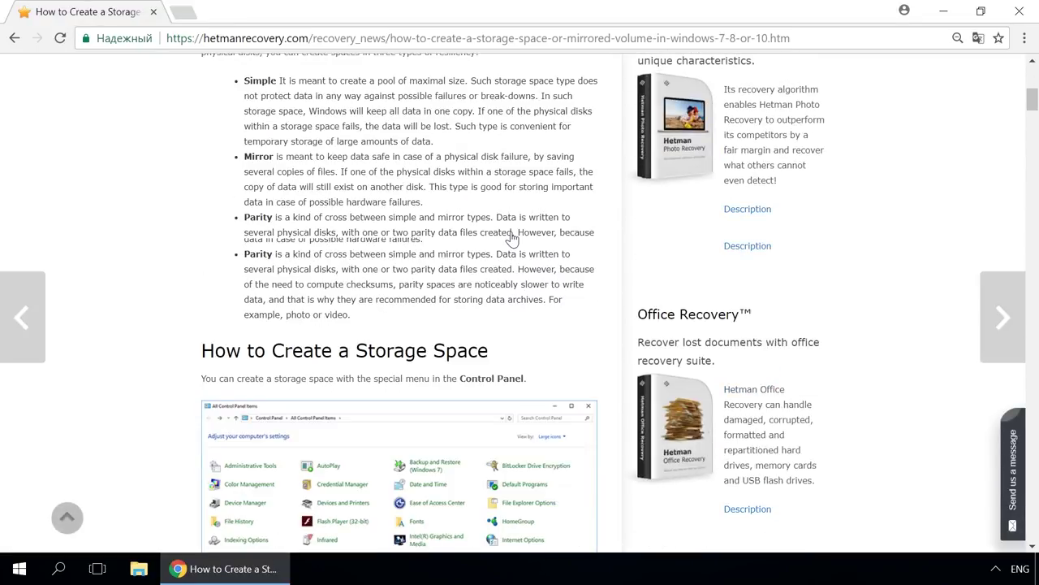
{"action": "scroll", "coordinate": [512, 236], "scroll_direction": "down", "scroll_amount": 2}
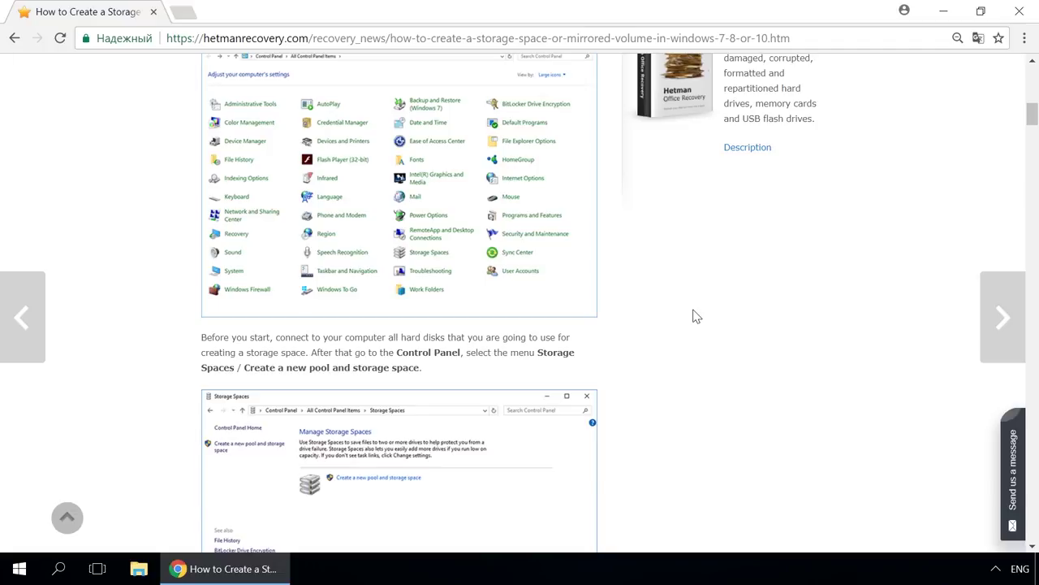
{"action": "left_click", "coordinate": [1016, 459]}
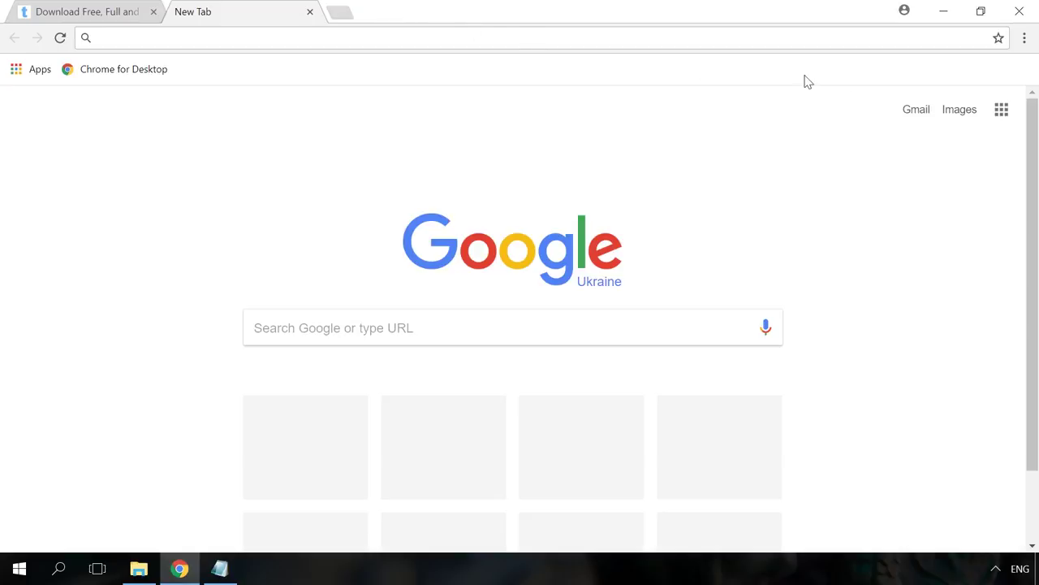
Open the Chrome extensions page and go to the extensions section of the Chrome Web Store
{"action": "left_click", "coordinate": [1025, 38]}
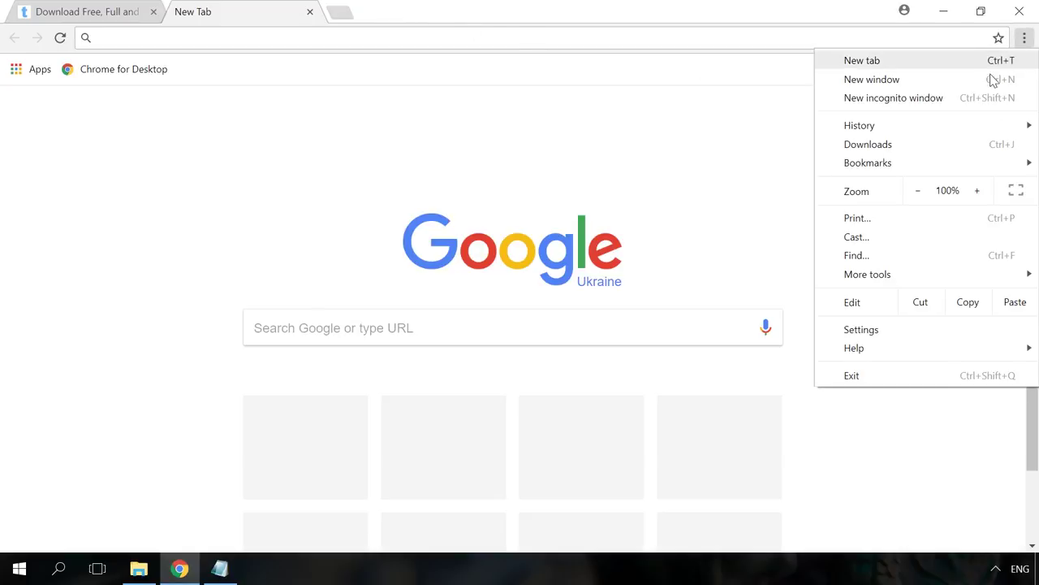
{"action": "mouse_move", "coordinate": [865, 281]}
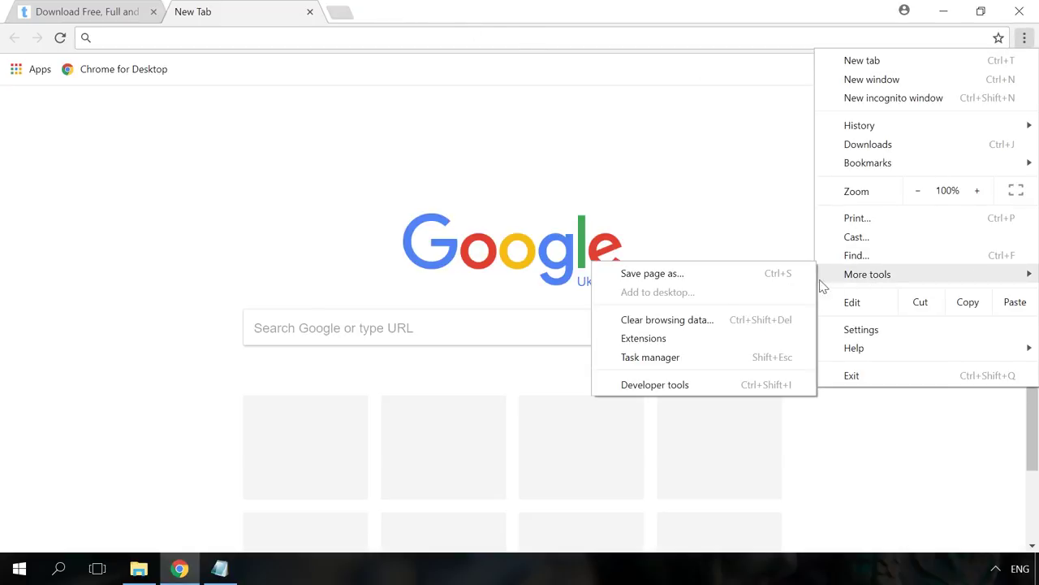
{"action": "left_click", "coordinate": [662, 340]}
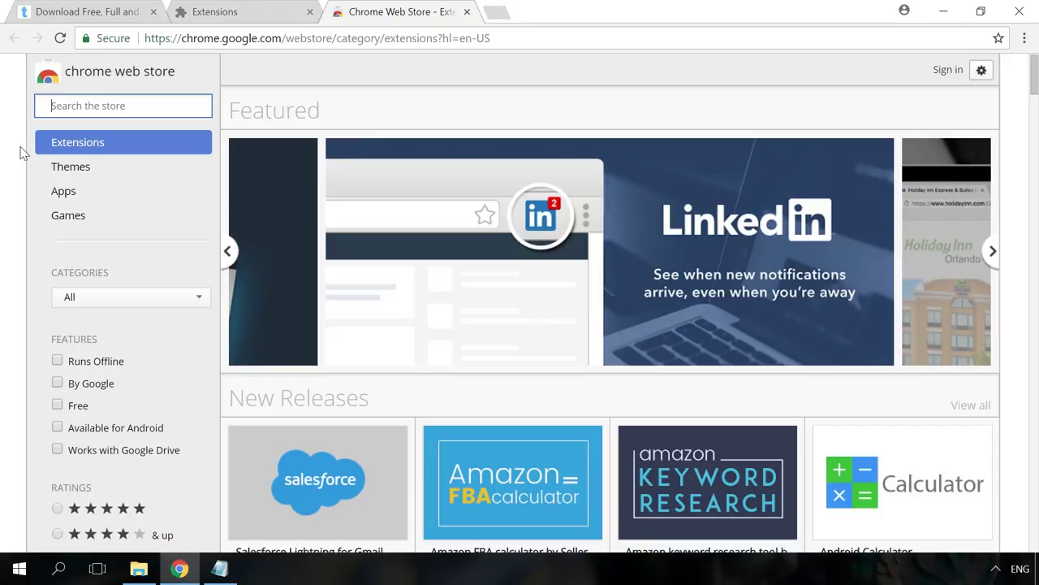
Search the Chrome Web Store for "adblock"
{"action": "type", "text": "adb"}
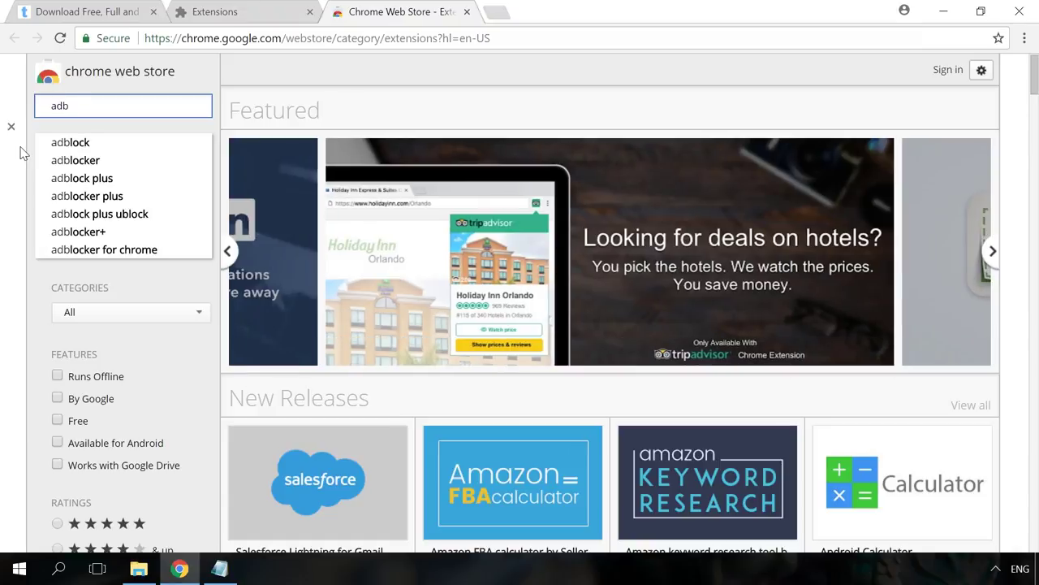
{"action": "type", "text": "lock"}
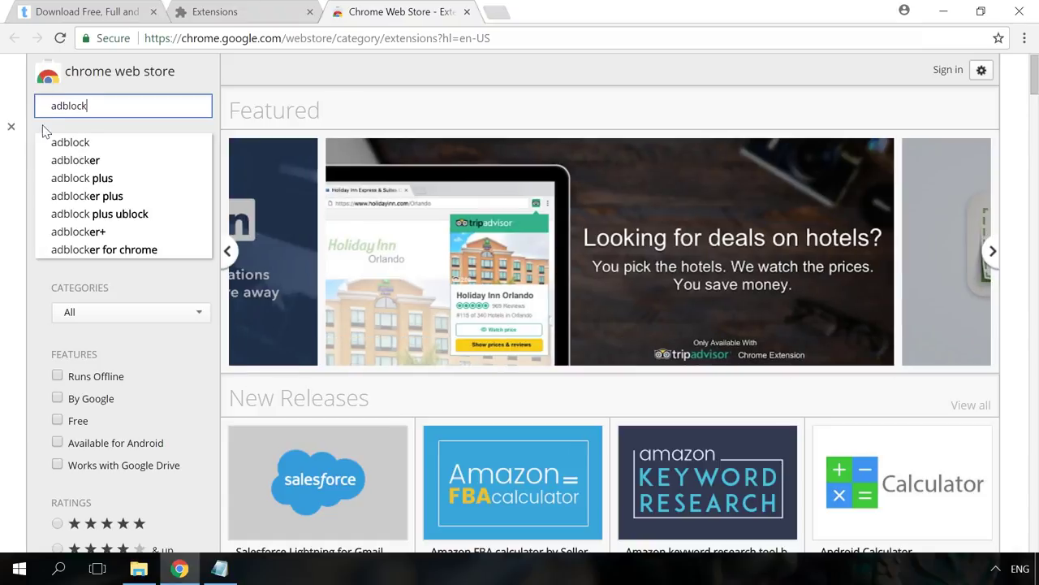
{"action": "left_click", "coordinate": [76, 144]}
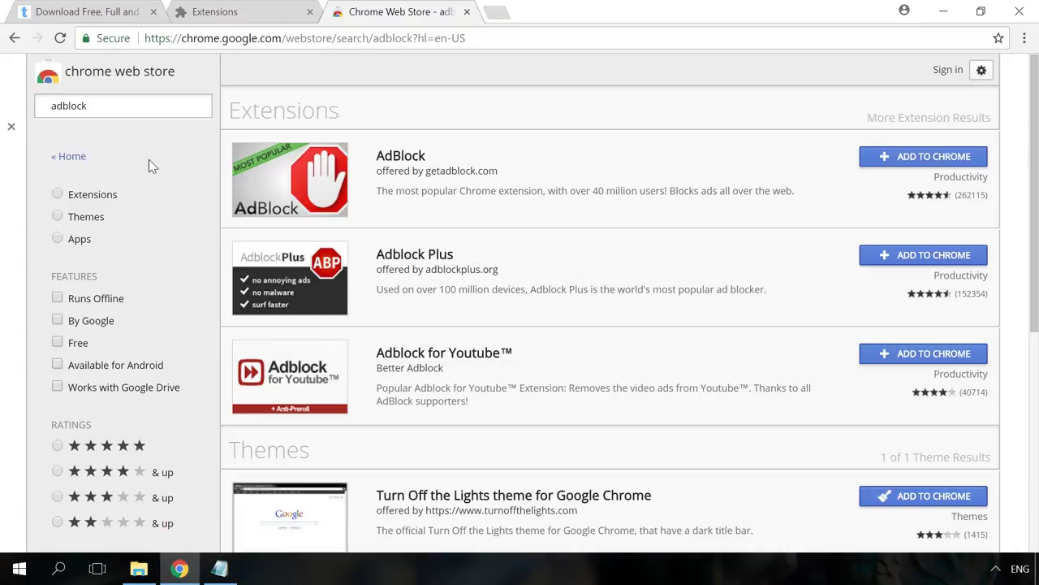
Install the AdBlock extension offered by getadblock.com, confirm adding it, and close the page that opens after installation
{"action": "left_click", "coordinate": [500, 161]}
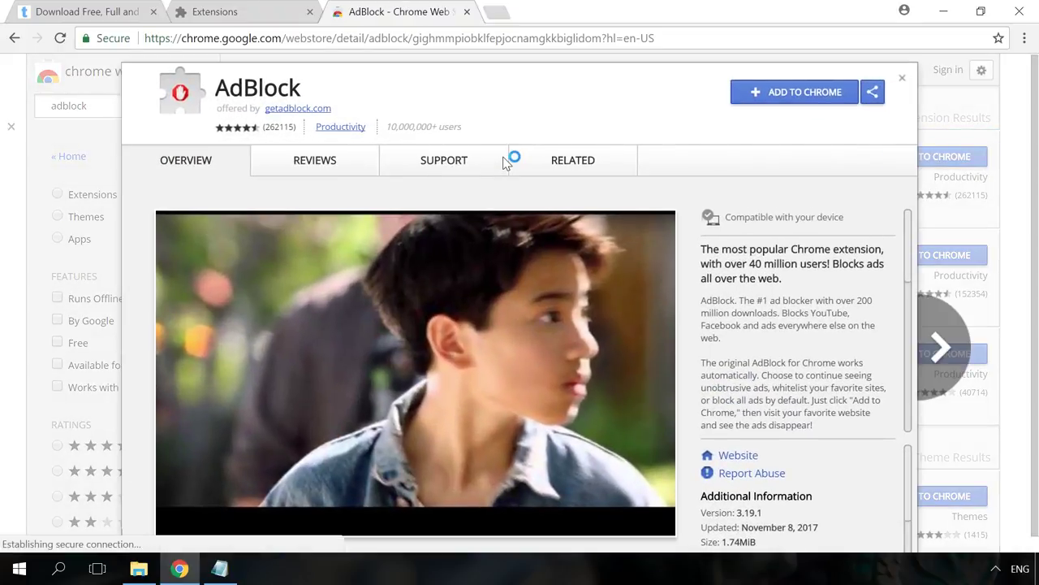
{"action": "left_click", "coordinate": [788, 91]}
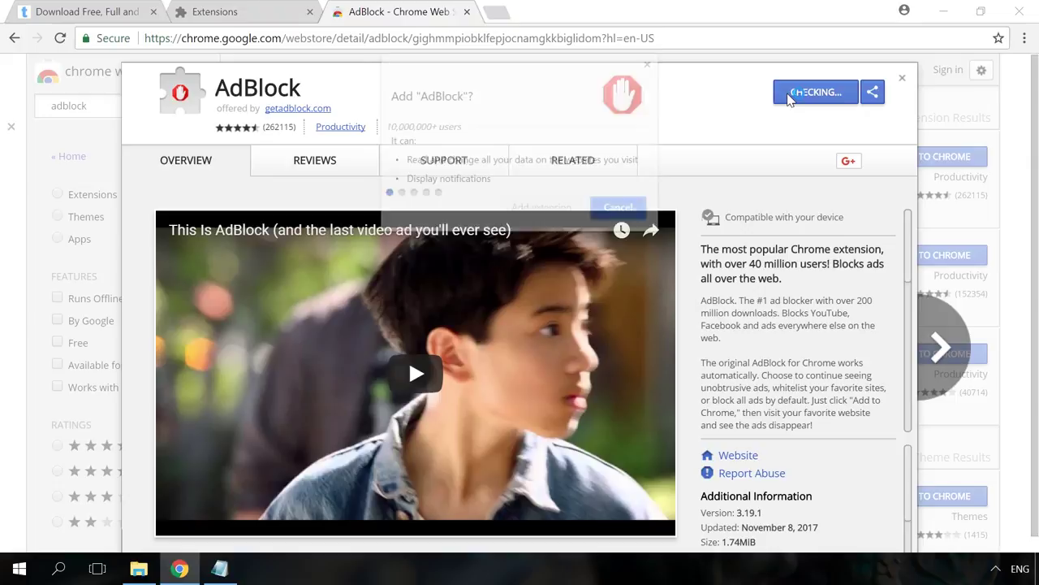
{"action": "left_click", "coordinate": [544, 210]}
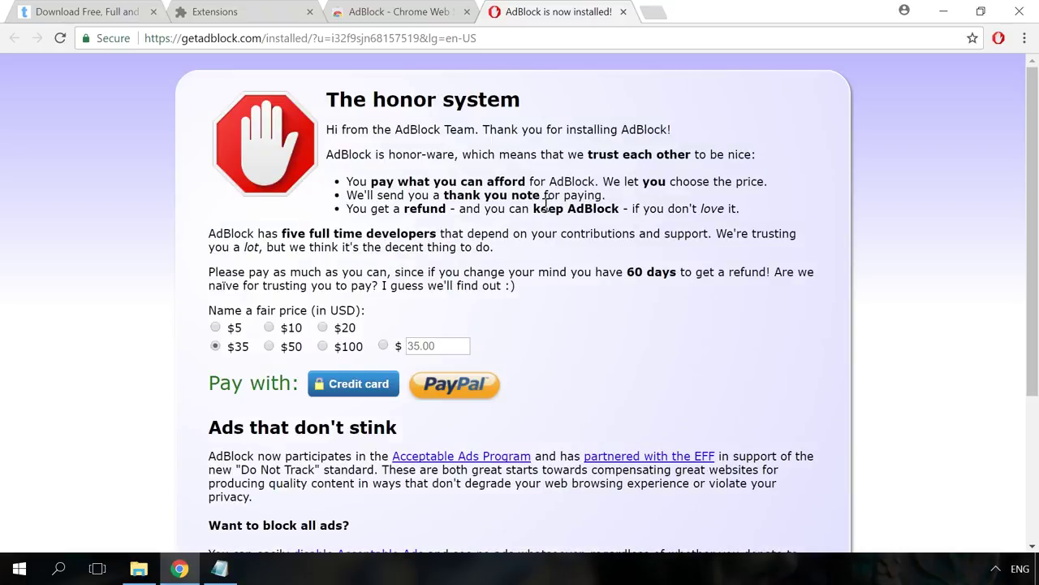
{"action": "left_click", "coordinate": [623, 11]}
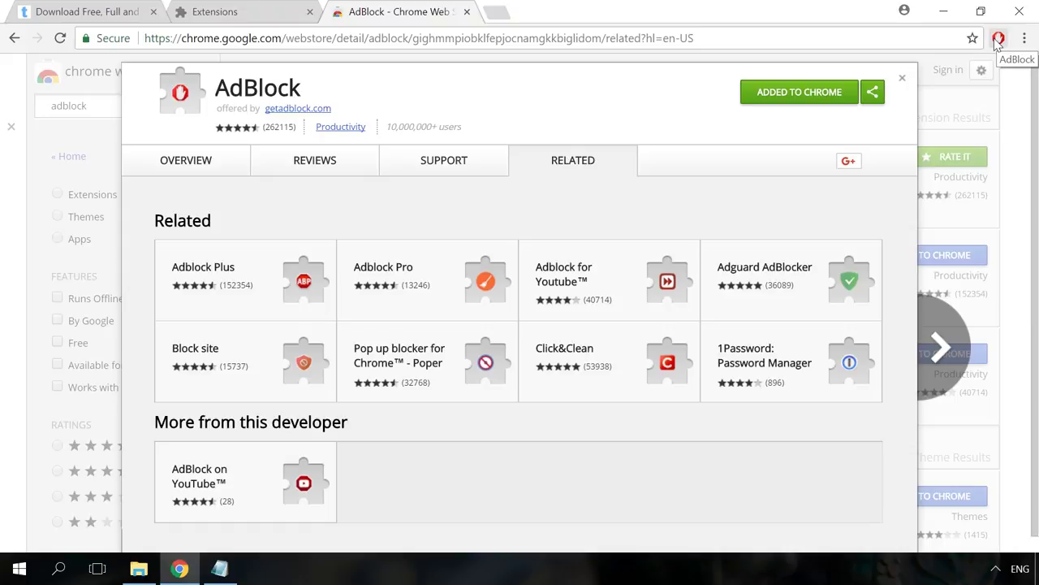
View AdBlock's general options and close the options page
{"action": "left_click", "coordinate": [999, 39]}
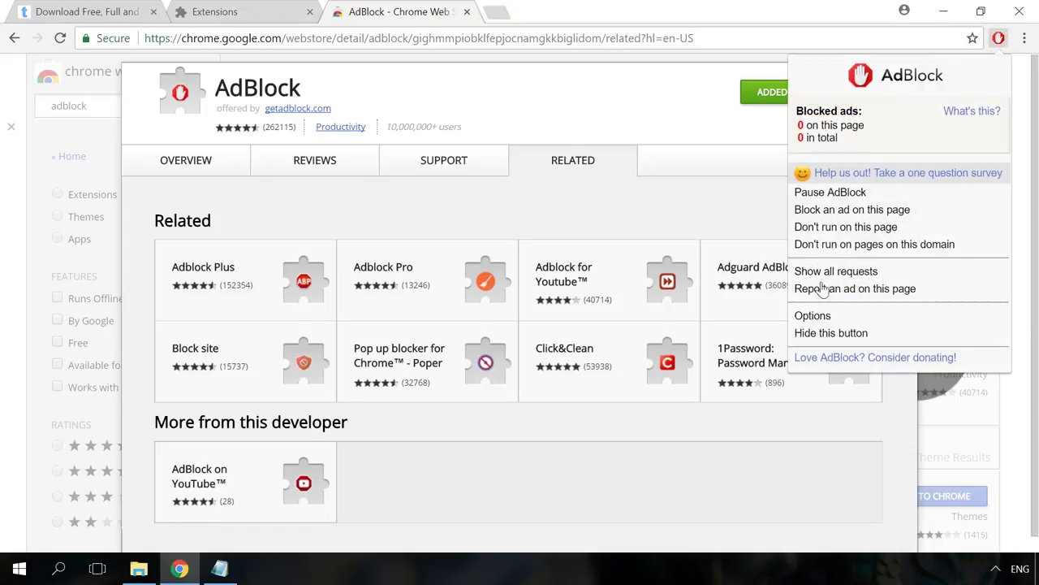
{"action": "left_click", "coordinate": [816, 317]}
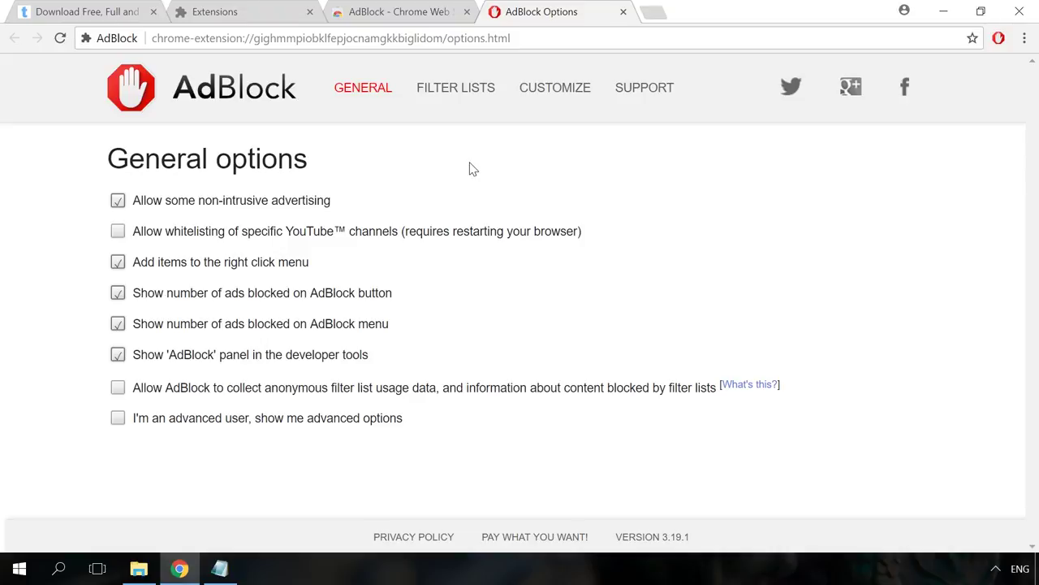
{"action": "left_click", "coordinate": [623, 11]}
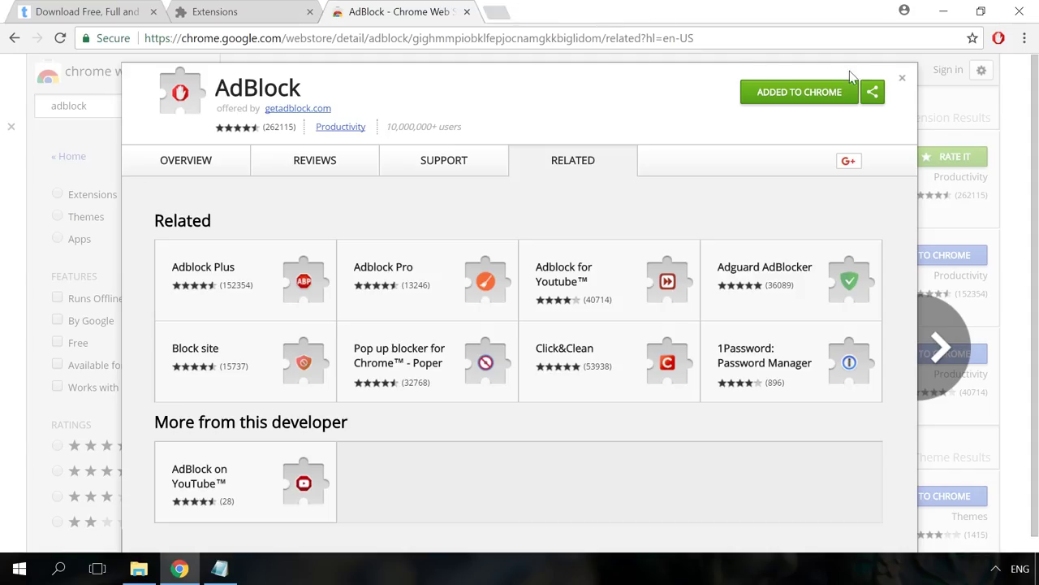
Pause AdBlock and examine the Tom's Guide Download Software page for ads
{"action": "left_click", "coordinate": [999, 39]}
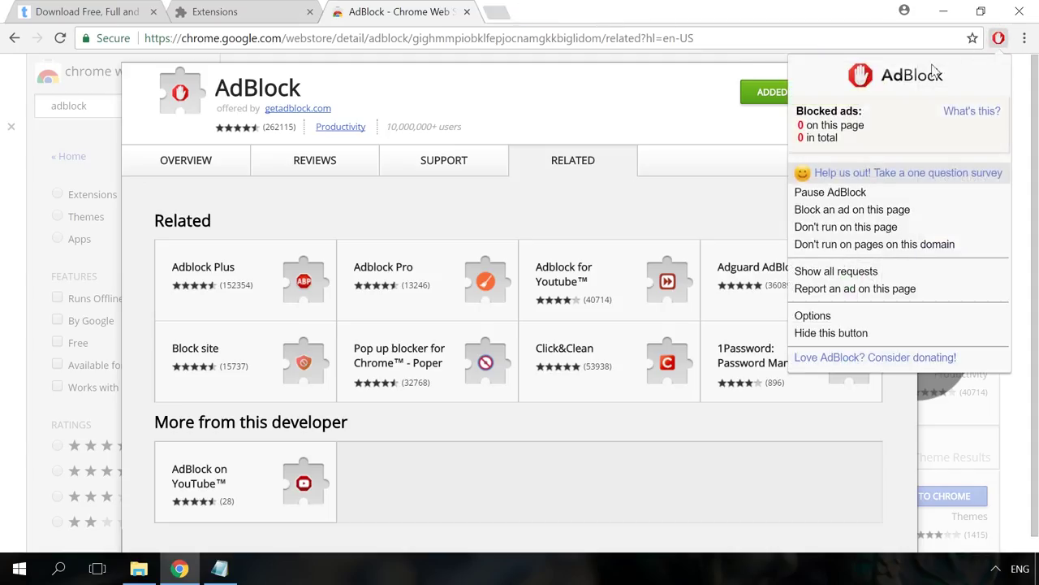
{"action": "left_click", "coordinate": [835, 195]}
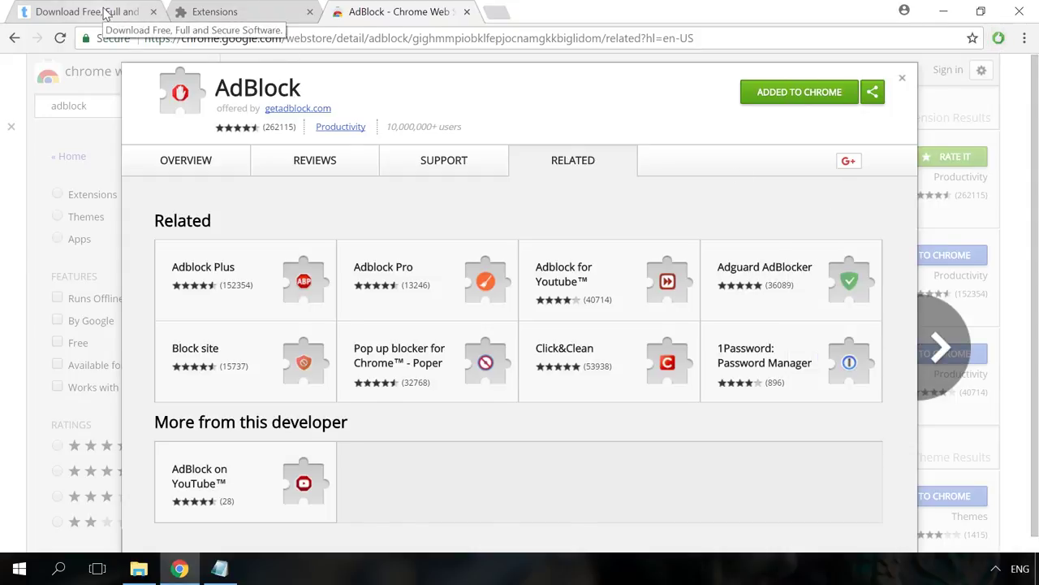
{"action": "left_click", "coordinate": [108, 15]}
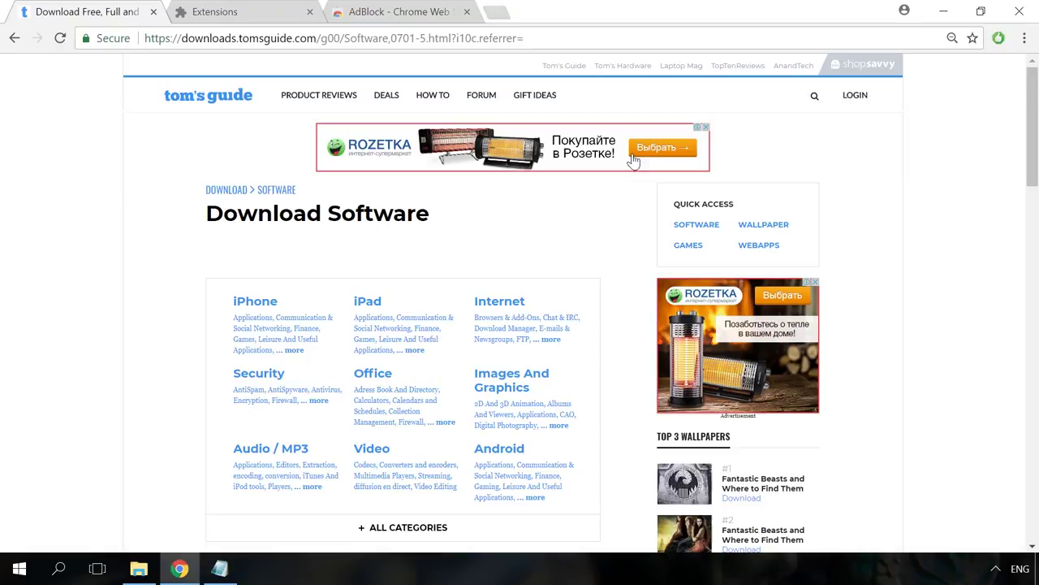
{"action": "scroll", "coordinate": [788, 312], "scroll_direction": "down", "scroll_amount": 20}
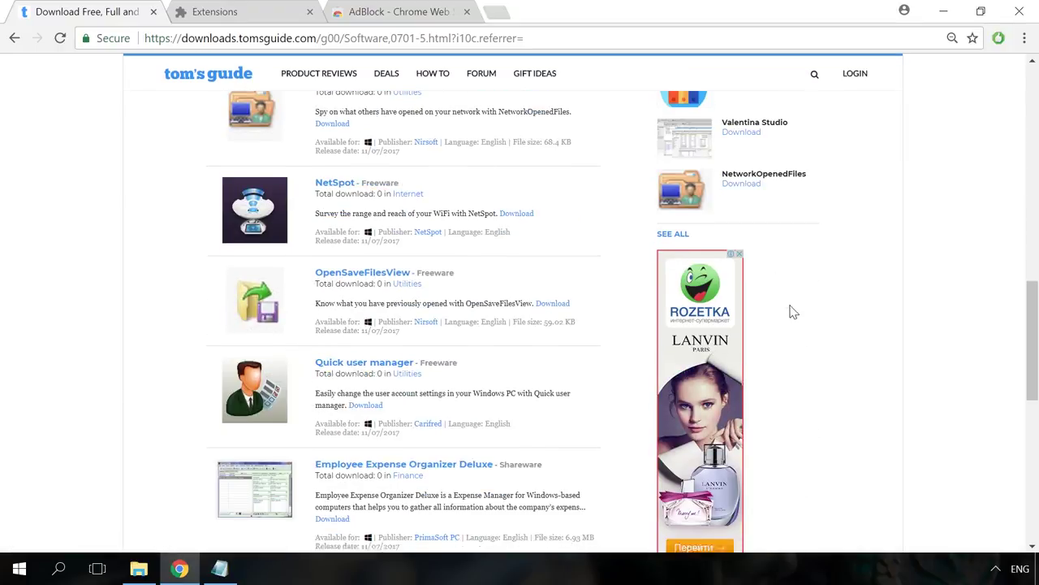
{"action": "scroll", "coordinate": [850, 318], "scroll_direction": "up", "scroll_amount": 20}
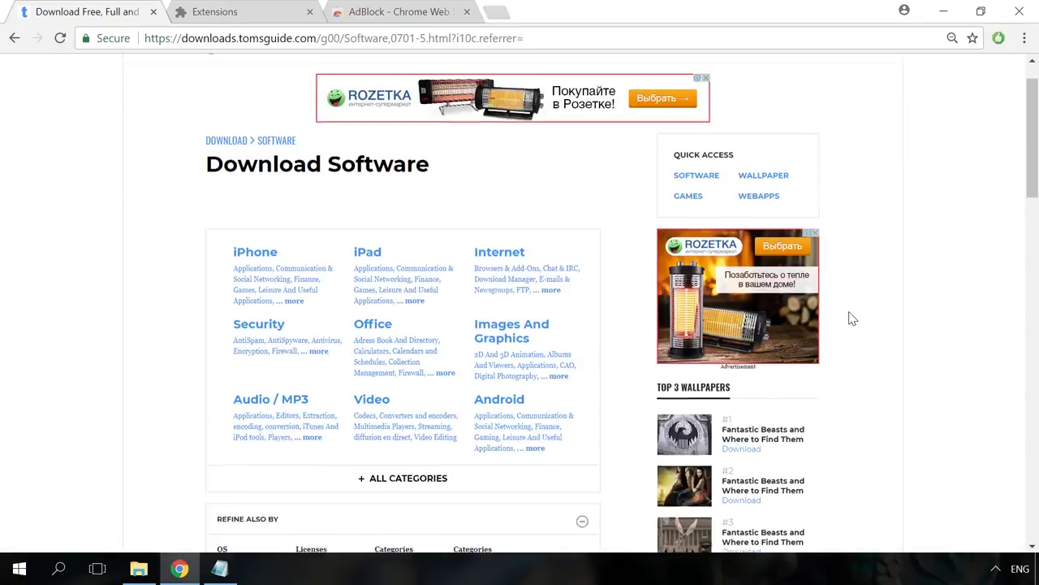
Resume AdBlock on the Tom's Guide Download Software page and check the page for ads
{"action": "left_click", "coordinate": [998, 38]}
{"action": "left_click", "coordinate": [820, 149]}
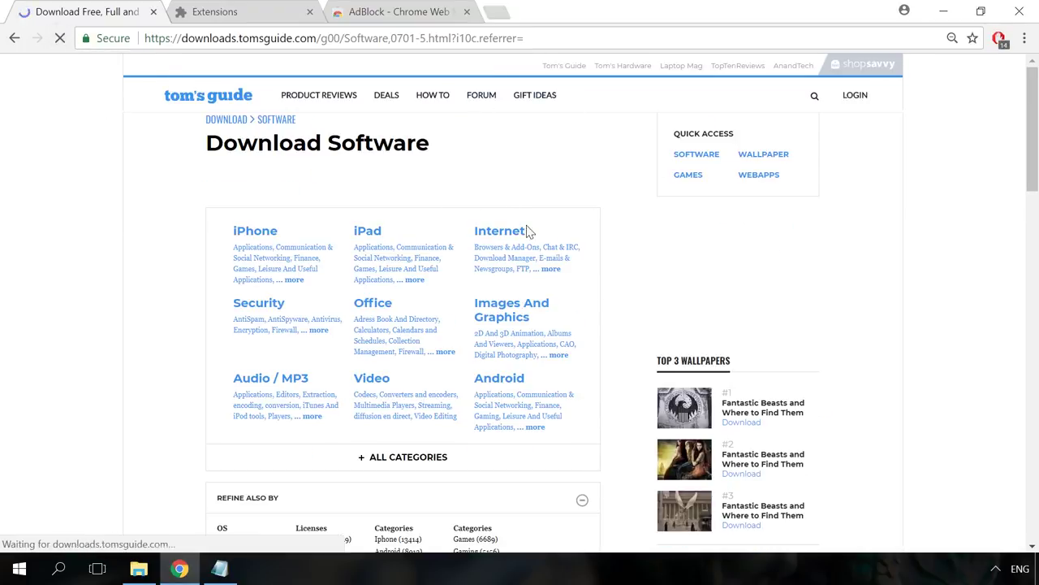
{"action": "scroll", "coordinate": [896, 343], "scroll_direction": "down", "scroll_amount": 10}
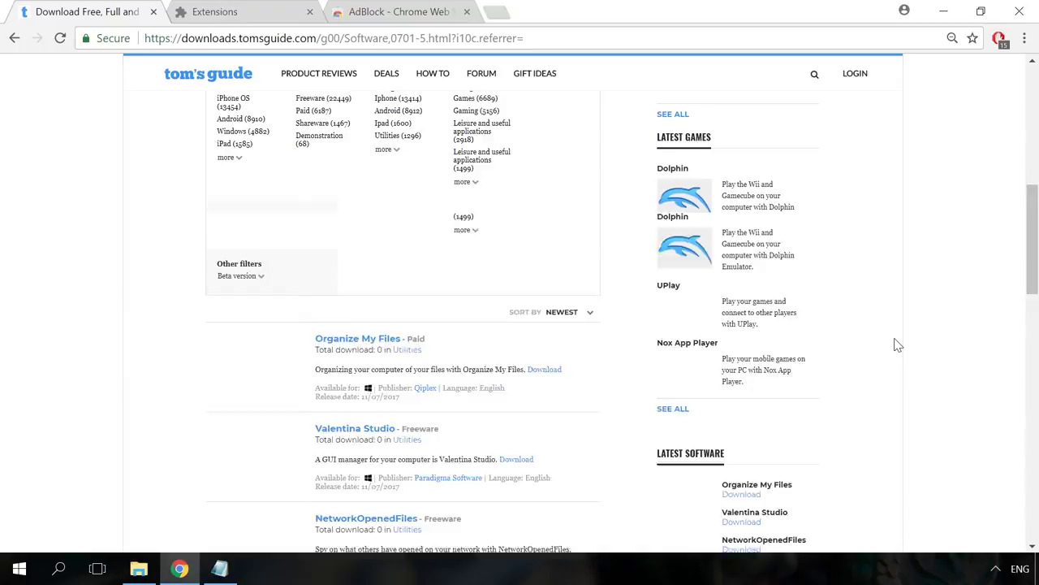
{"action": "scroll", "coordinate": [799, 317], "scroll_direction": "up", "scroll_amount": 11}
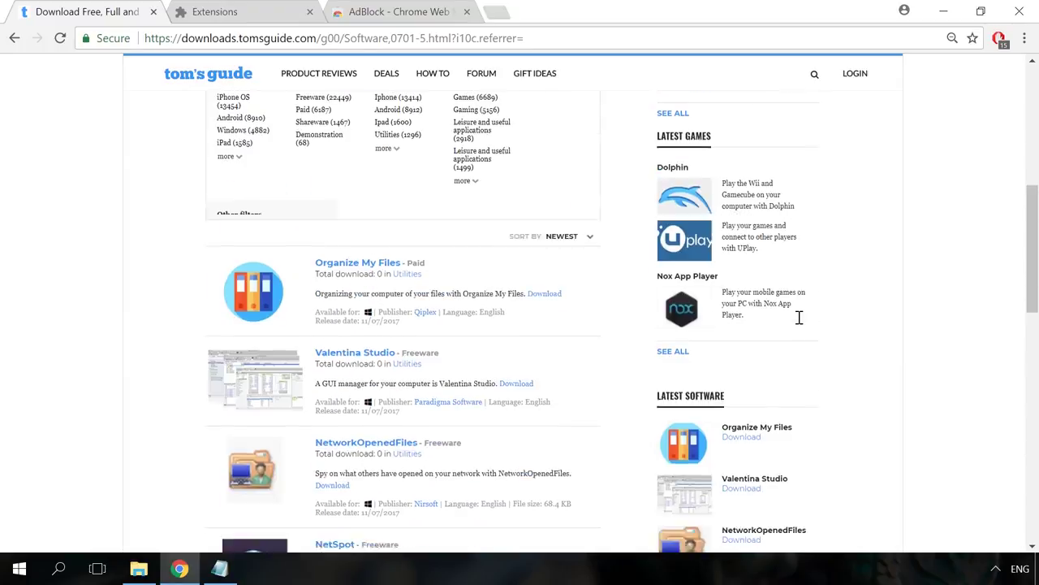
{"action": "scroll", "coordinate": [800, 323], "scroll_direction": "up", "scroll_amount": 1}
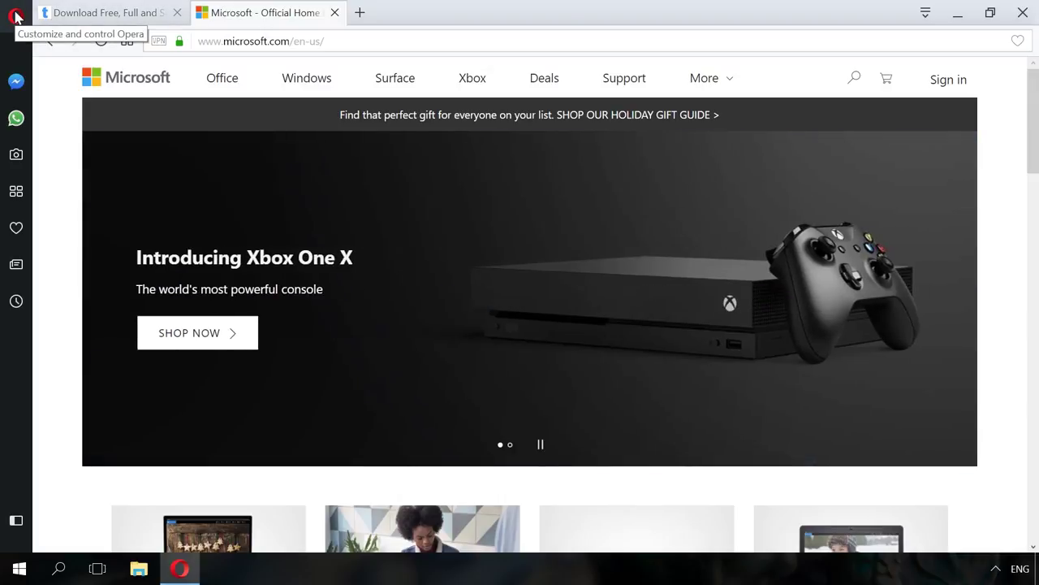
Switch to Opera and enable the "Block ads and surf the web up to three times faster" option in its basic settings
{"action": "left_click", "coordinate": [16, 16]}
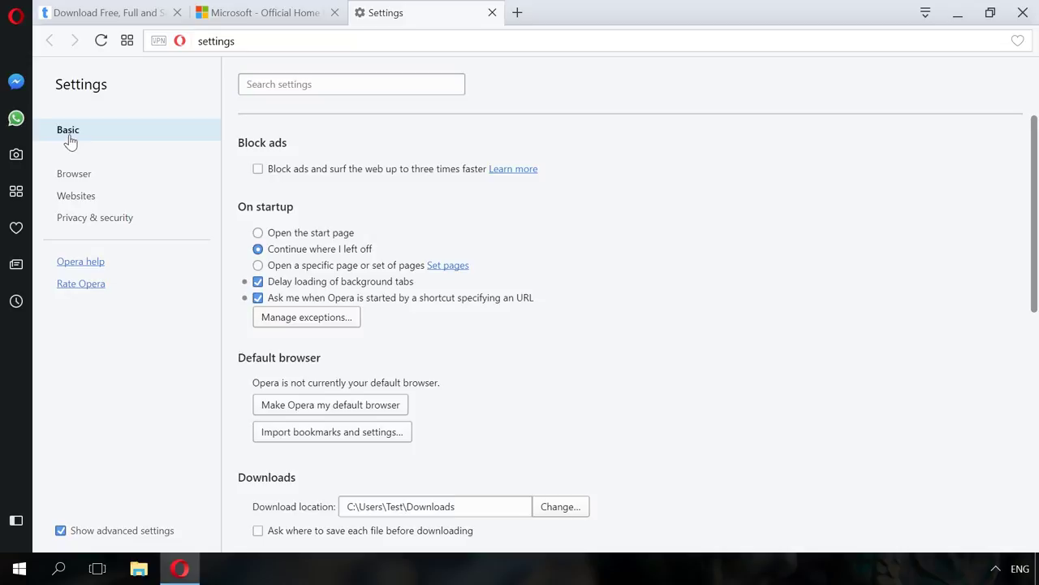
{"action": "left_click", "coordinate": [258, 170]}
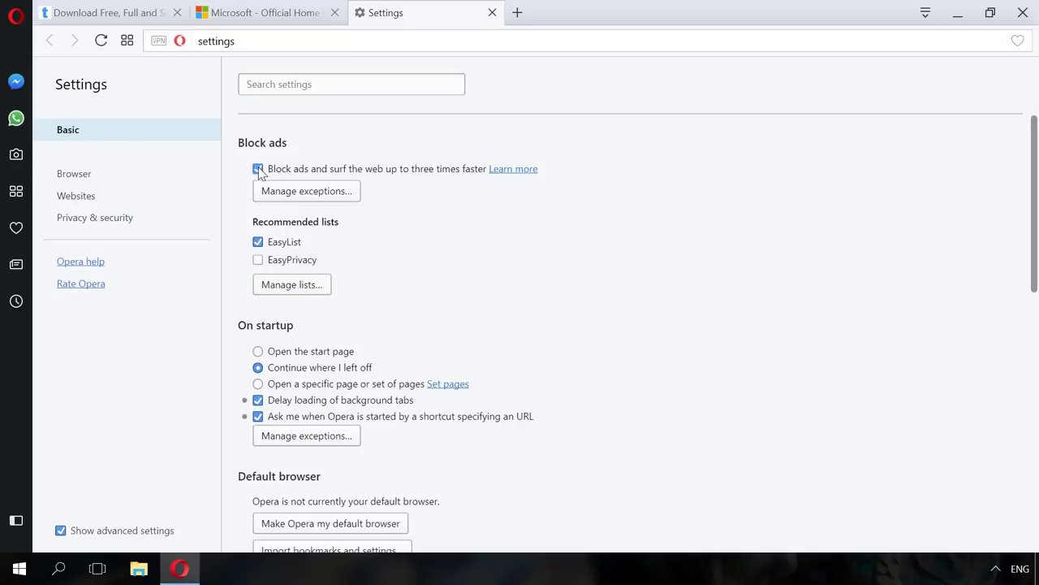
Turn off ad blocking for the microsoft.com site and reopen the site's ad-blocking controls
{"action": "left_click", "coordinate": [268, 13]}
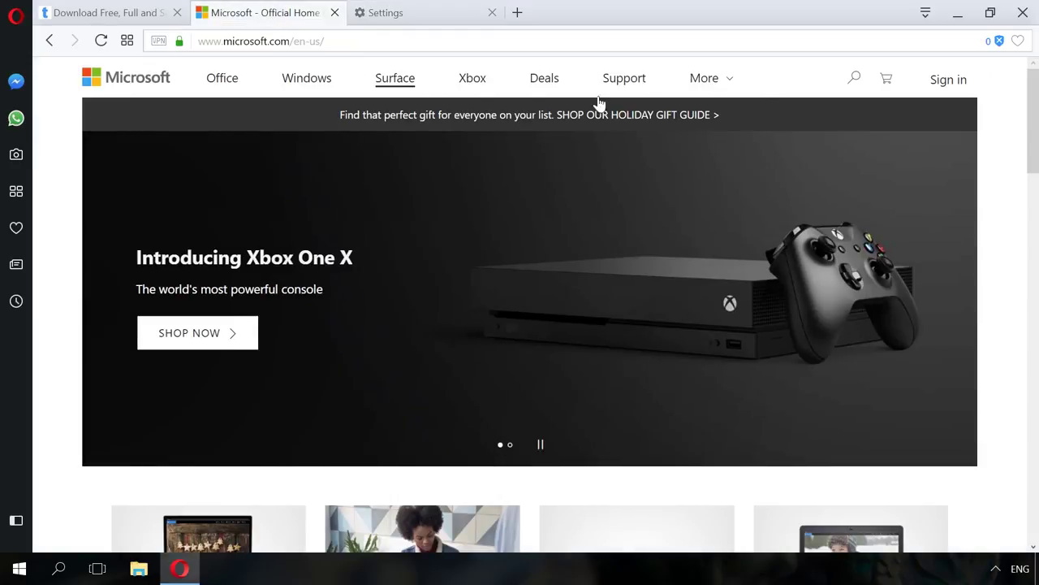
{"action": "left_click", "coordinate": [999, 41]}
{"action": "left_click", "coordinate": [781, 101]}
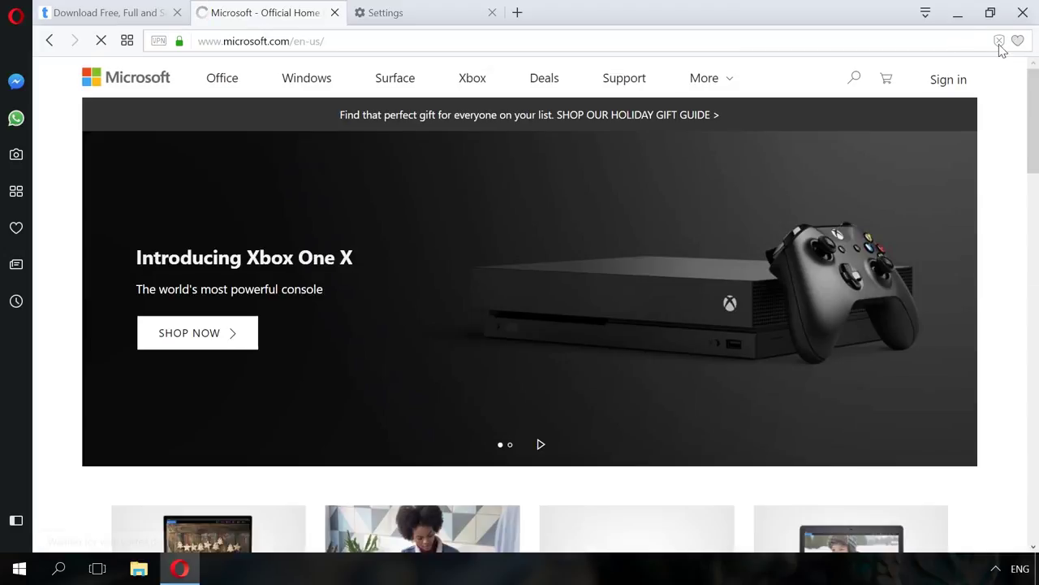
{"action": "left_click", "coordinate": [1000, 42]}
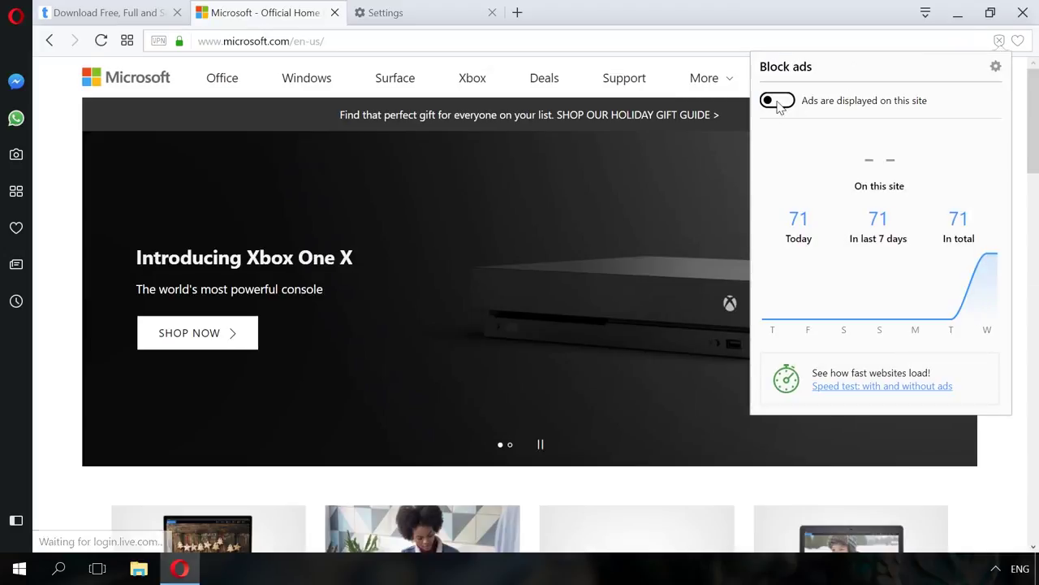
Turn ad blocking back on for the microsoft.com site
{"action": "left_click", "coordinate": [778, 108]}
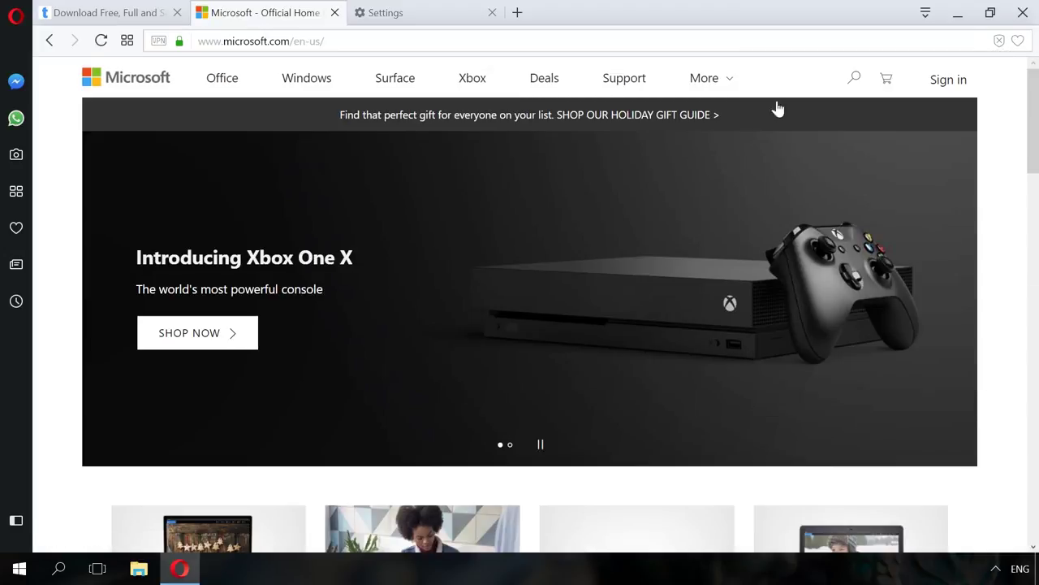
{"action": "left_click", "coordinate": [999, 42]}
{"action": "left_click", "coordinate": [774, 104]}
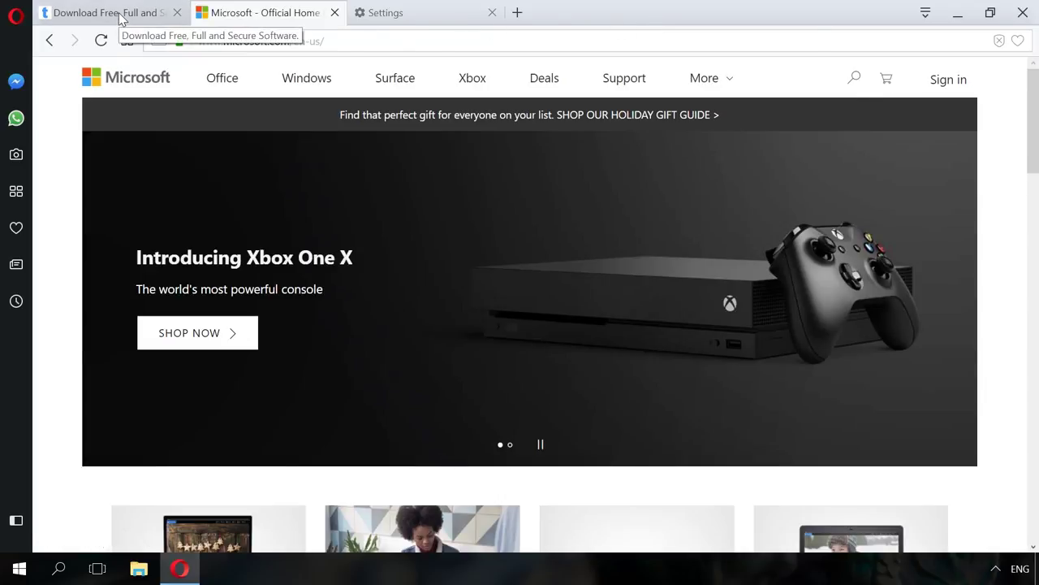
Go to the Tom's Guide Download Software page and turn off ad blocking for that site
{"action": "left_click", "coordinate": [122, 18]}
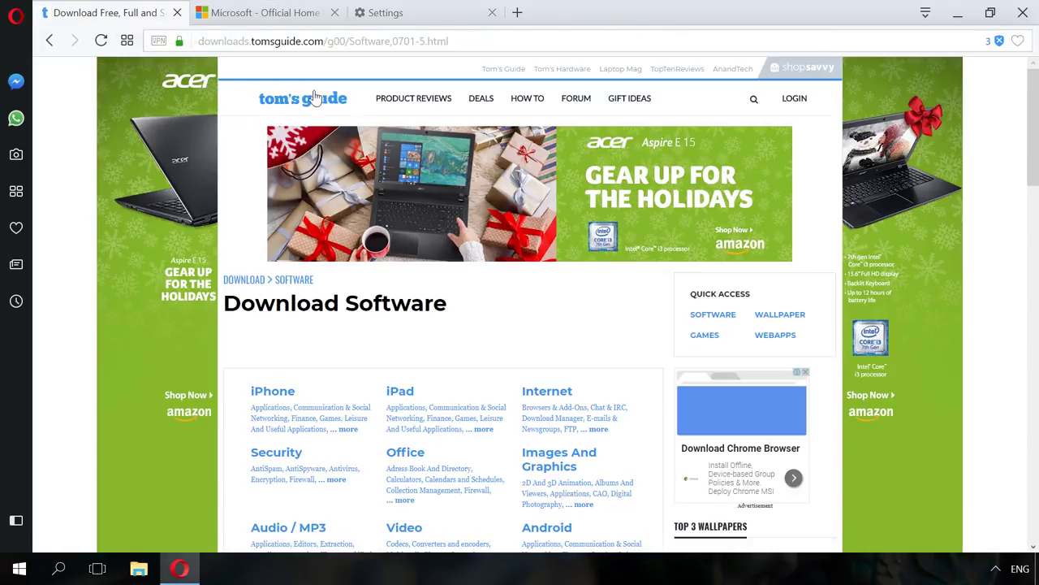
{"action": "left_click_drag", "start_coordinate": [1035, 129], "coordinate": [1034, 73]}
{"action": "left_click", "coordinate": [999, 41]}
{"action": "left_click", "coordinate": [776, 103]}
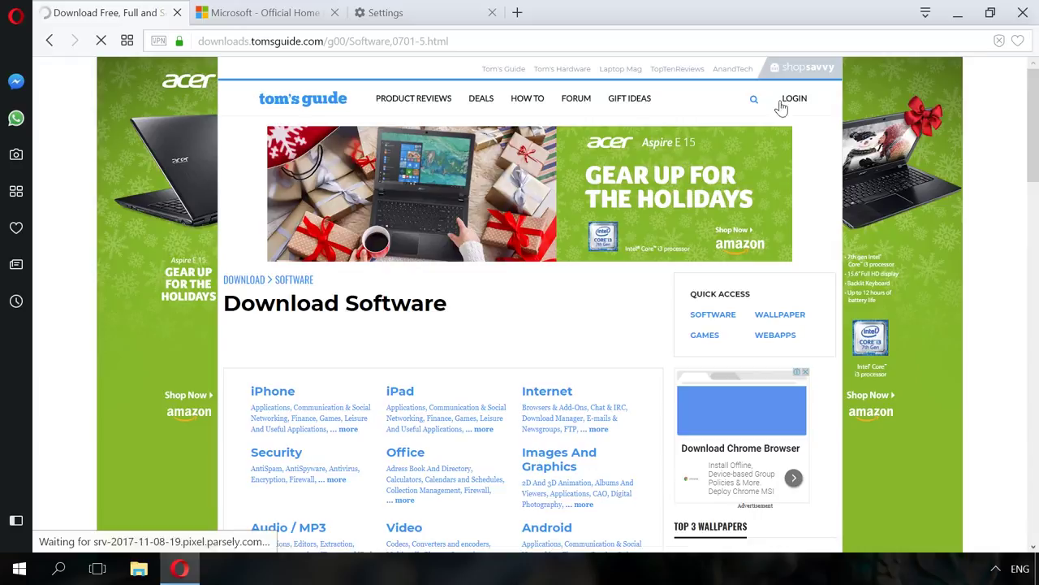
Turn ad blocking back on for the Tom's Guide site and check the Download Software page for ads
{"action": "left_click", "coordinate": [999, 41]}
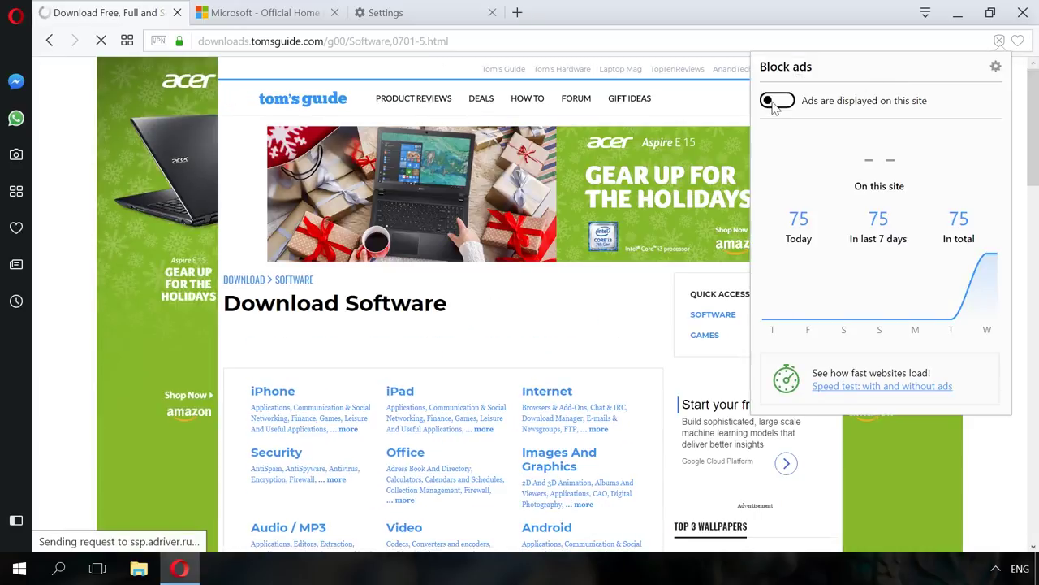
{"action": "left_click", "coordinate": [776, 101]}
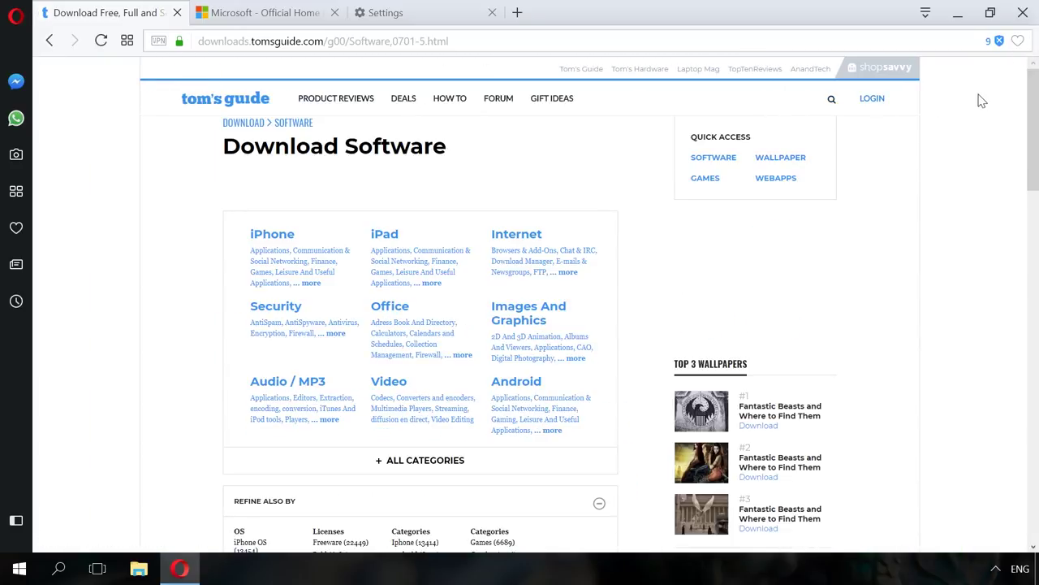
{"action": "scroll", "coordinate": [981, 104], "scroll_direction": "down", "scroll_amount": 20}
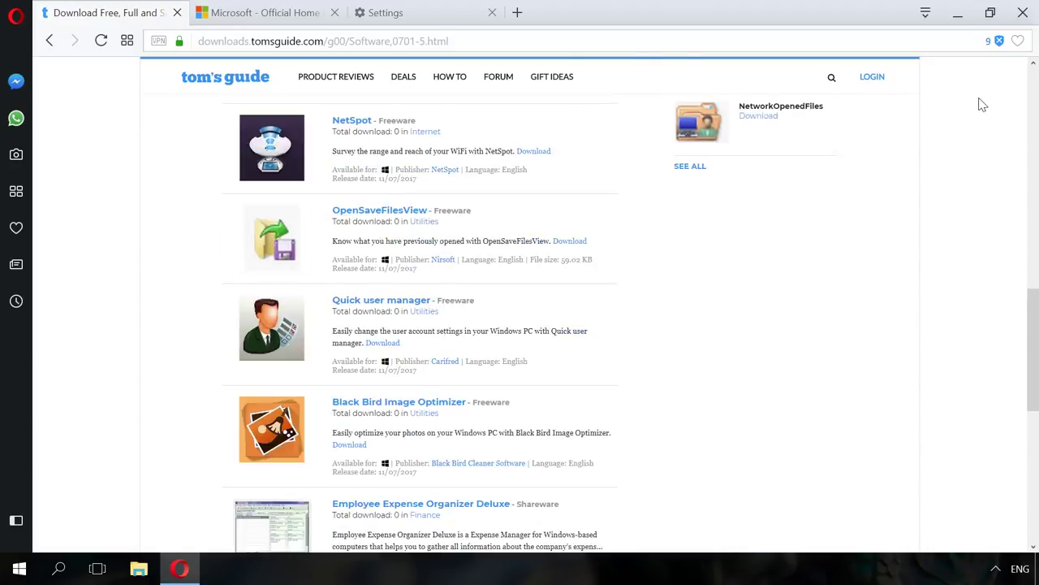
{"action": "scroll", "coordinate": [979, 107], "scroll_direction": "up", "scroll_amount": 20}
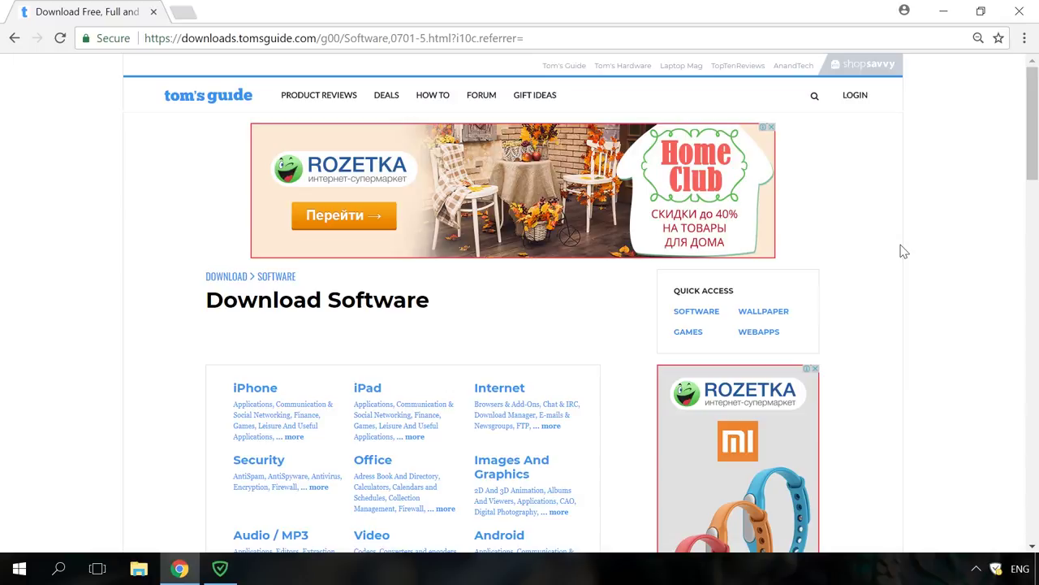
Open AdGuard, enable its protection, and reload the Tom's Guide Download Software page in Chrome
{"action": "left_click", "coordinate": [995, 568]}
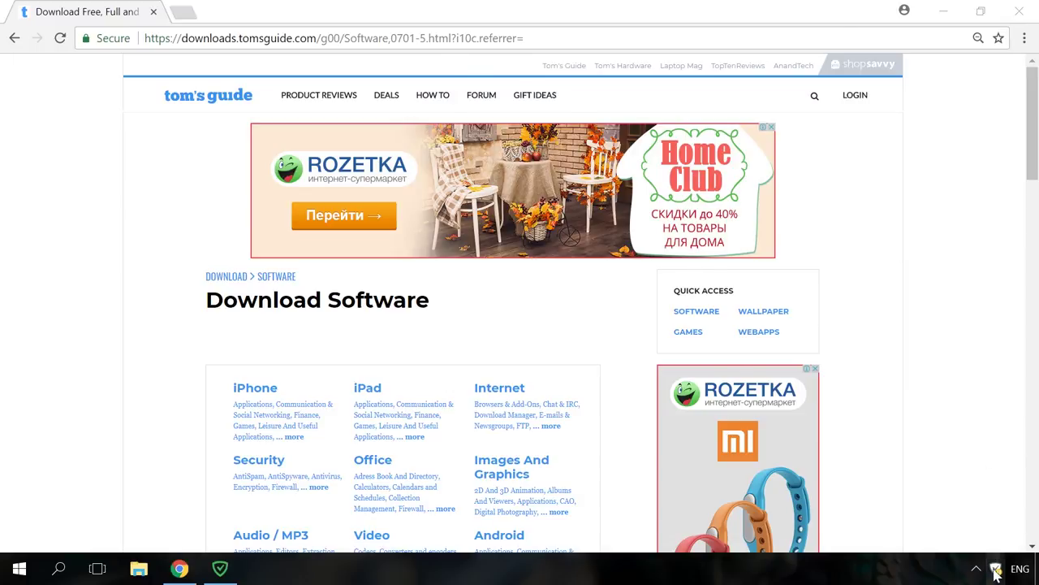
{"action": "mouse_move", "coordinate": [491, 221]}
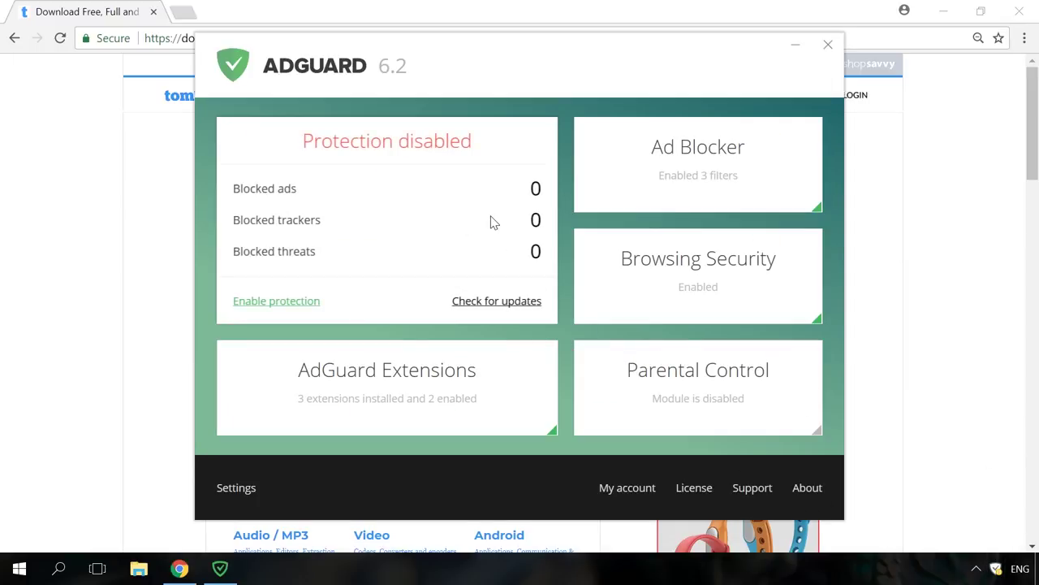
{"action": "left_click", "coordinate": [276, 301]}
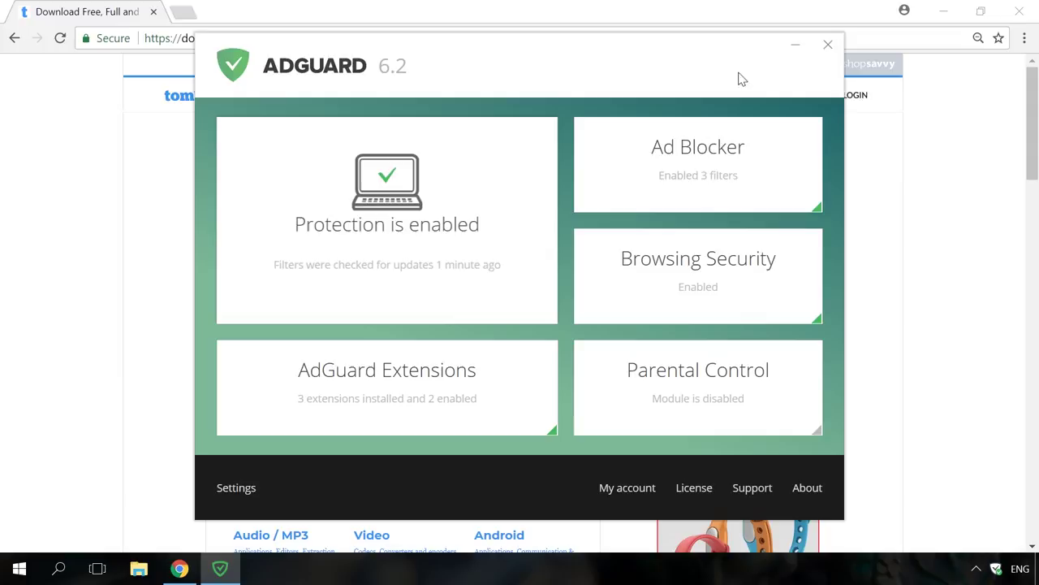
{"action": "left_click", "coordinate": [795, 46]}
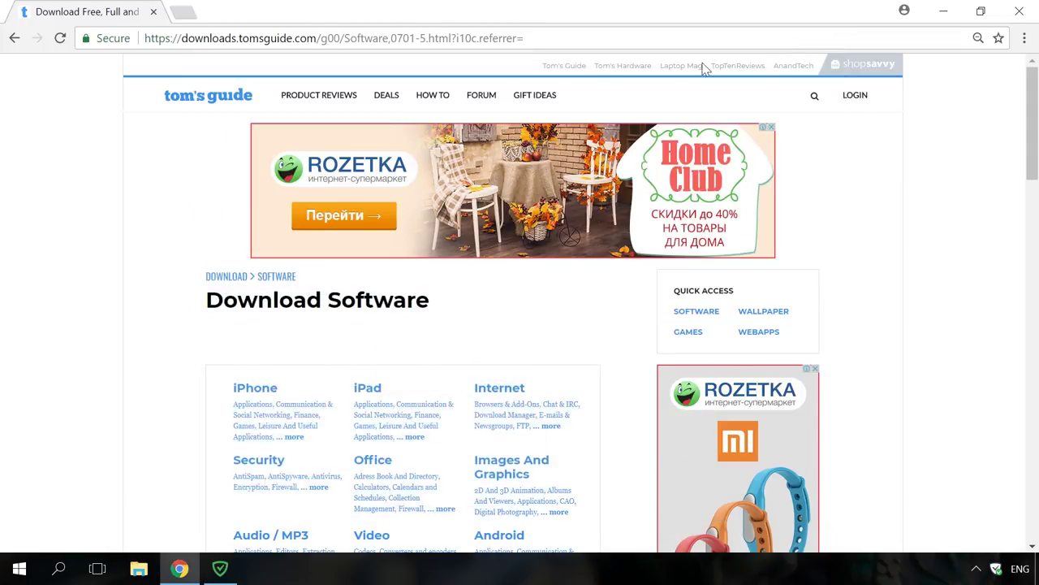
{"action": "left_click", "coordinate": [61, 40]}
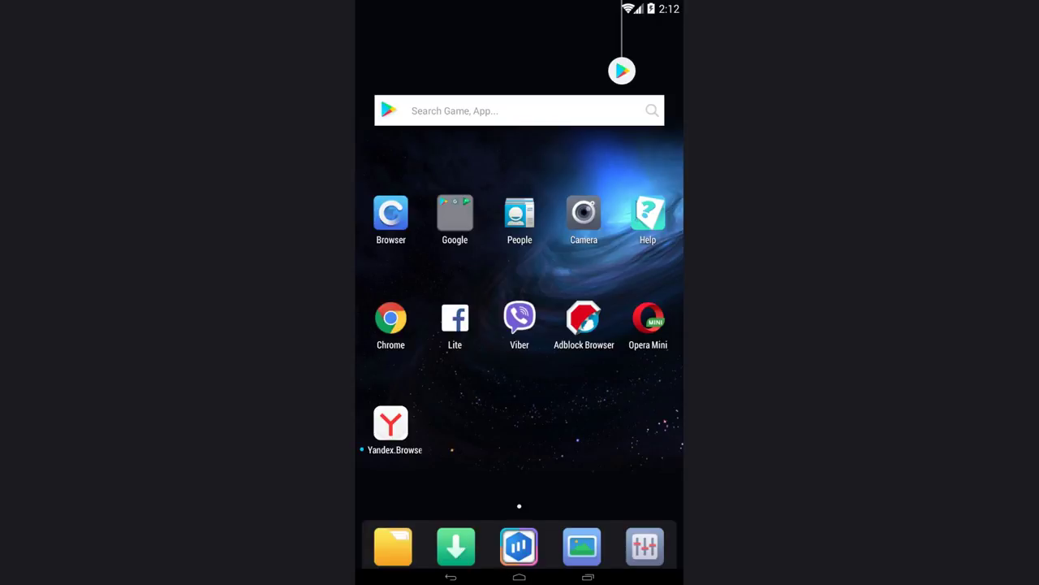
Open Opera Mini on the Android device and enable Ad blocking in its Data savings settings
{"action": "left_click", "coordinate": [638, 332]}
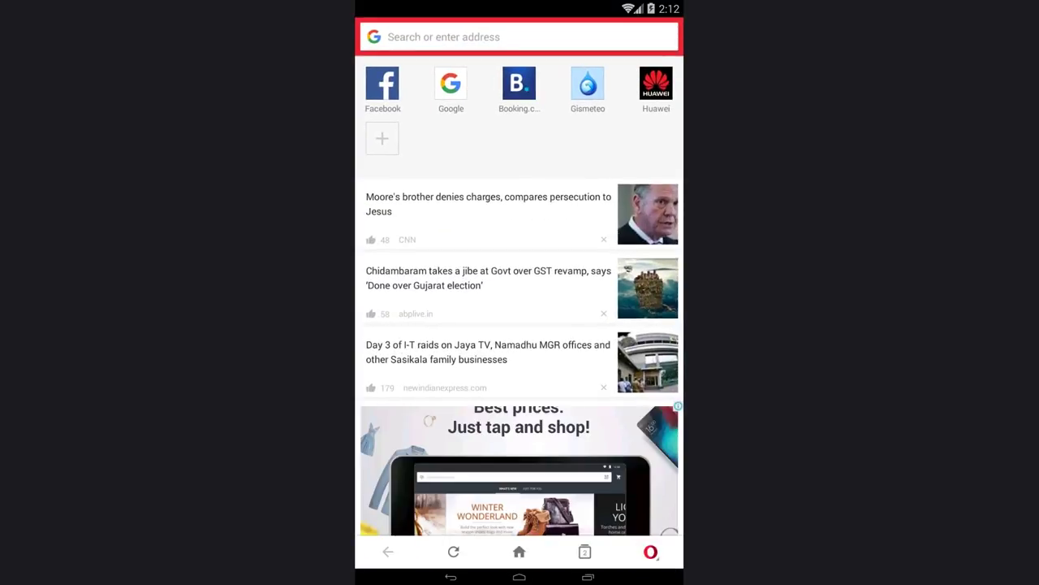
{"action": "left_click", "coordinate": [651, 551]}
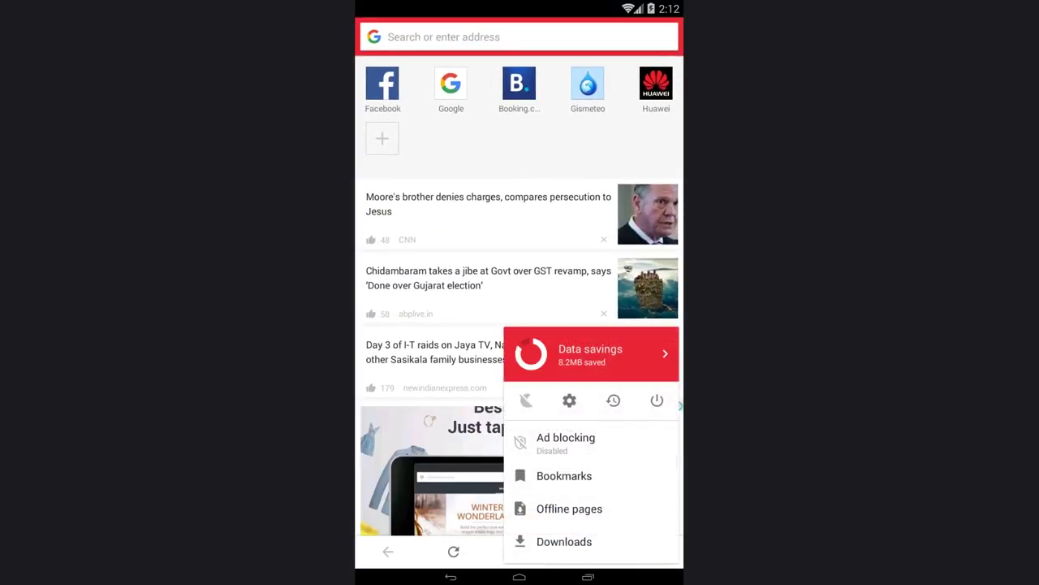
{"action": "left_click", "coordinate": [559, 438]}
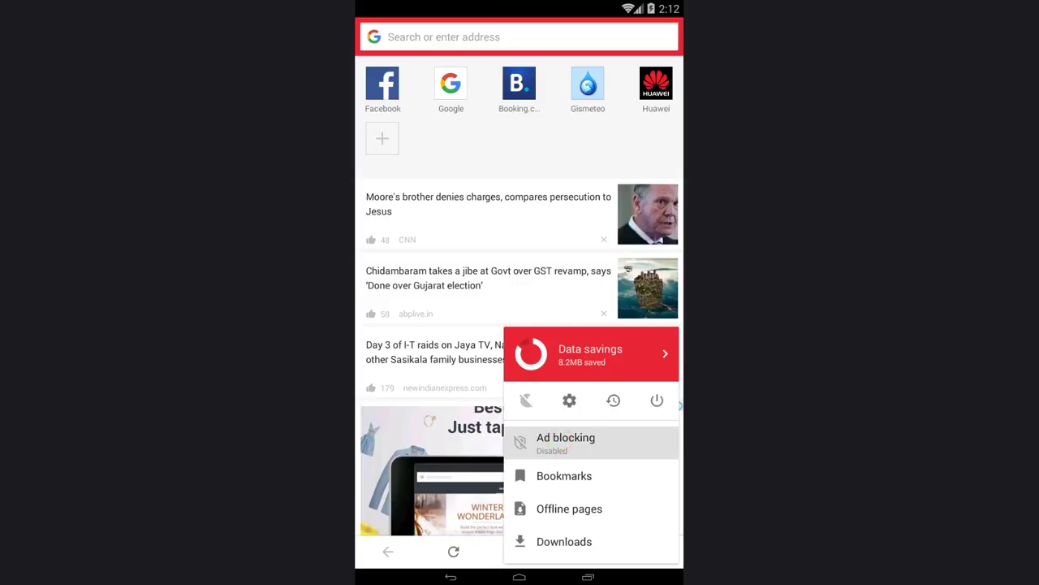
{"action": "left_click", "coordinate": [569, 400]}
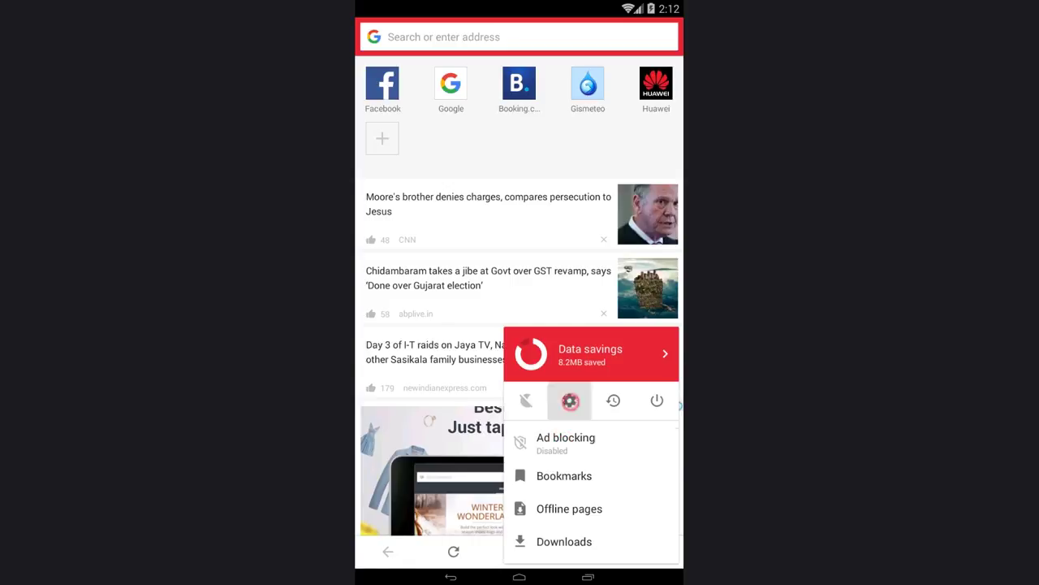
{"action": "scroll", "coordinate": [544, 497], "scroll_direction": "down", "scroll_amount": 5}
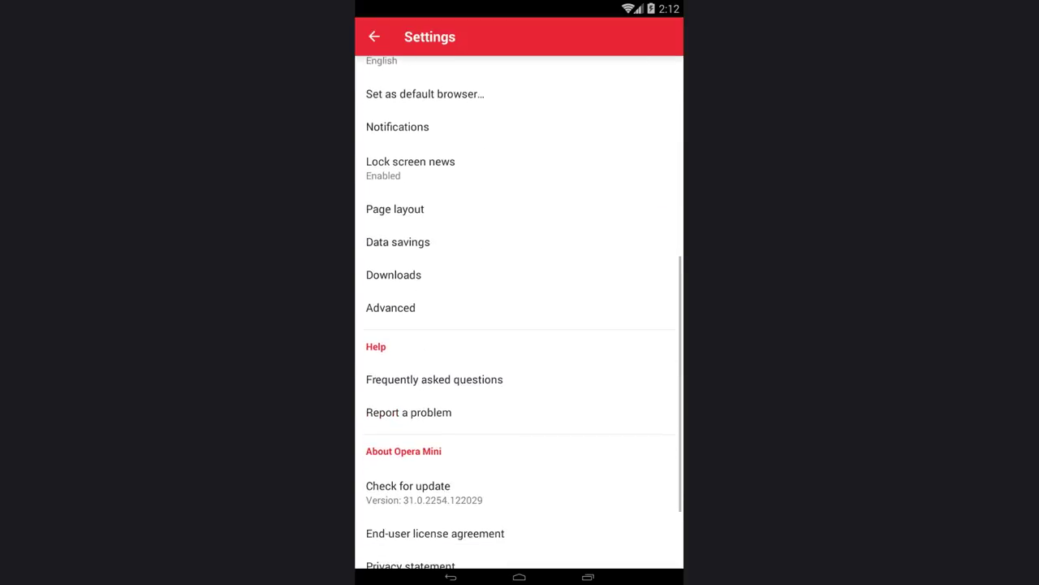
{"action": "left_click", "coordinate": [396, 244]}
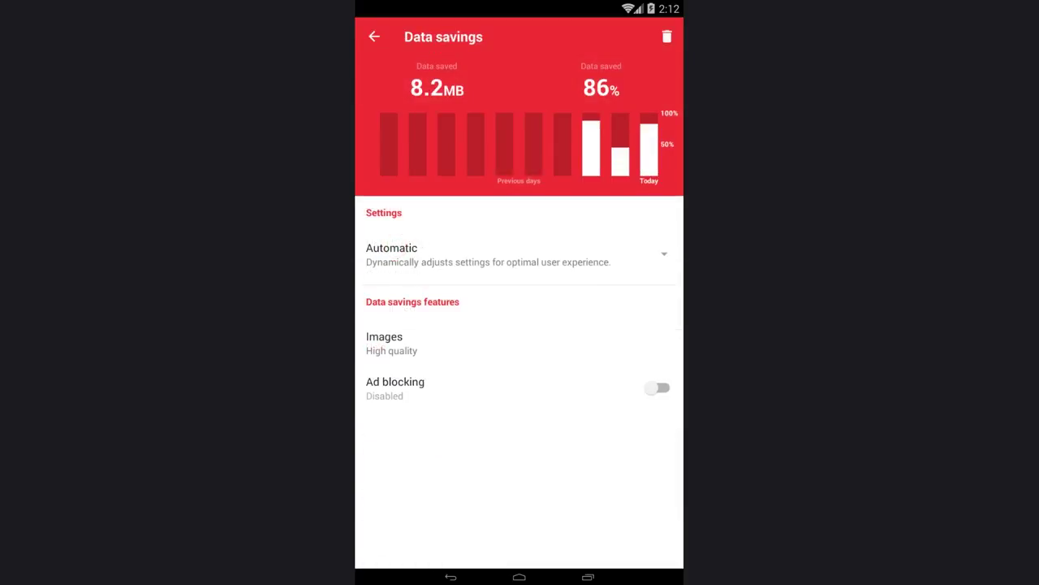
{"action": "left_click", "coordinate": [657, 388]}
{"action": "left_click", "coordinate": [659, 388]}
{"action": "left_click", "coordinate": [374, 36]}
{"action": "left_click", "coordinate": [374, 37]}
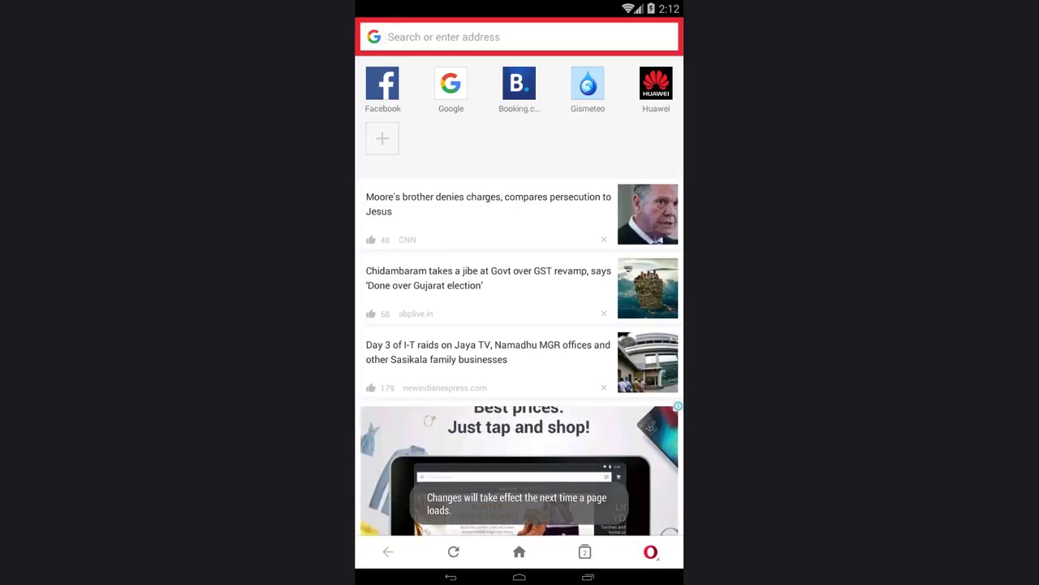
Switch to the open BBC page and examine its advertisement above the London weather section
{"action": "left_click", "coordinate": [584, 551]}
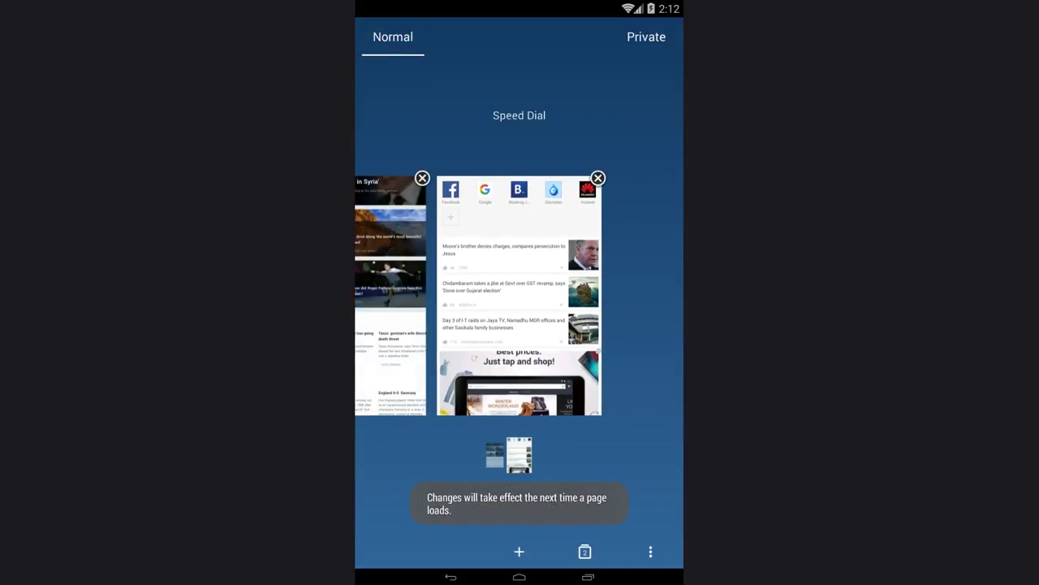
{"action": "left_click", "coordinate": [414, 235]}
{"action": "scroll", "coordinate": [519, 292], "scroll_direction": "down", "scroll_amount": 5}
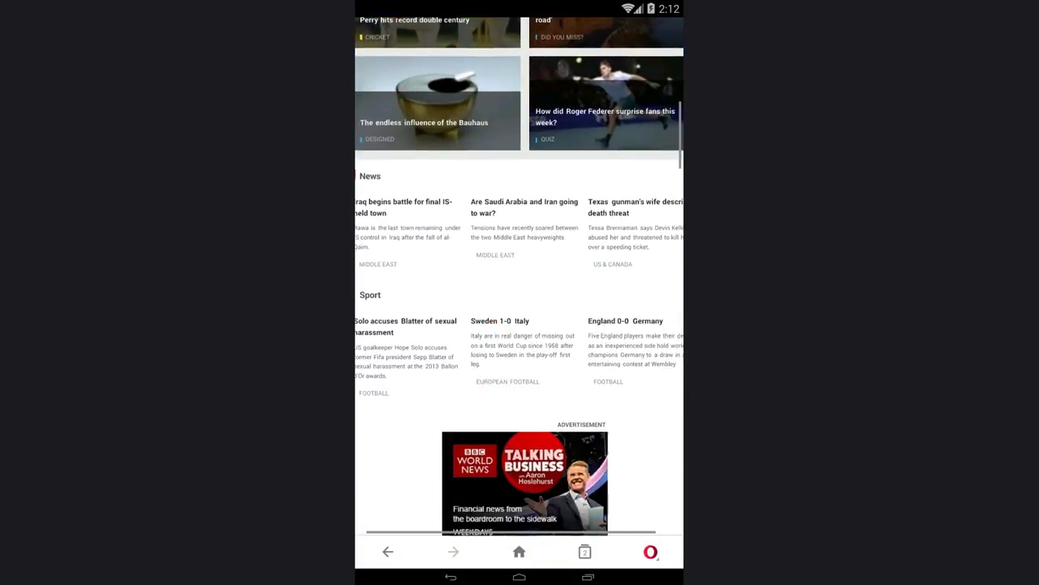
{"action": "scroll", "coordinate": [520, 293], "scroll_direction": "down", "scroll_amount": 2}
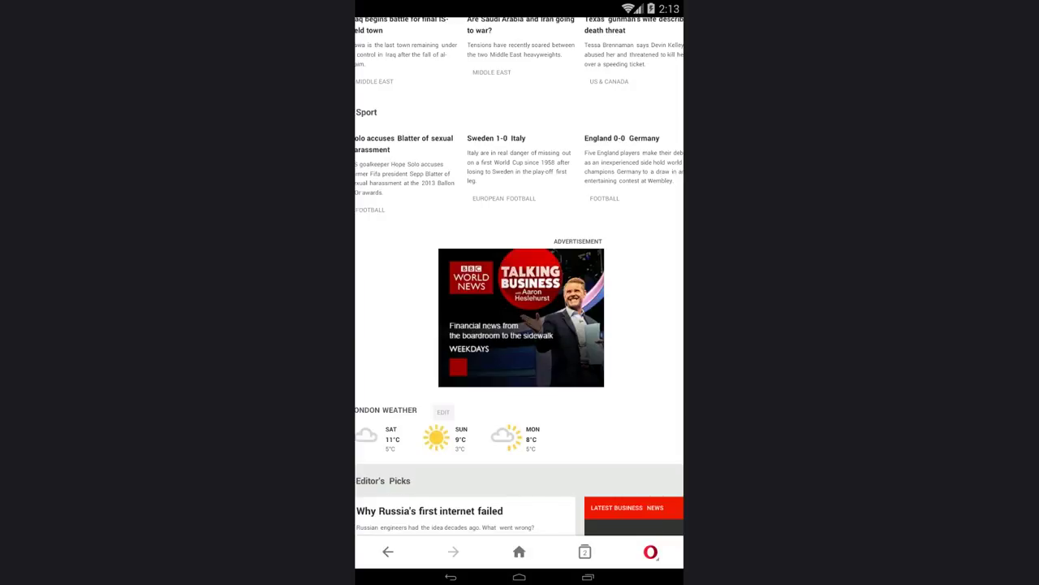
Use Opera Mini's ad-blocking controls to reload bbc.com with ad blocking active and check the page for ads
{"action": "left_click", "coordinate": [651, 552]}
{"action": "left_click", "coordinate": [561, 444]}
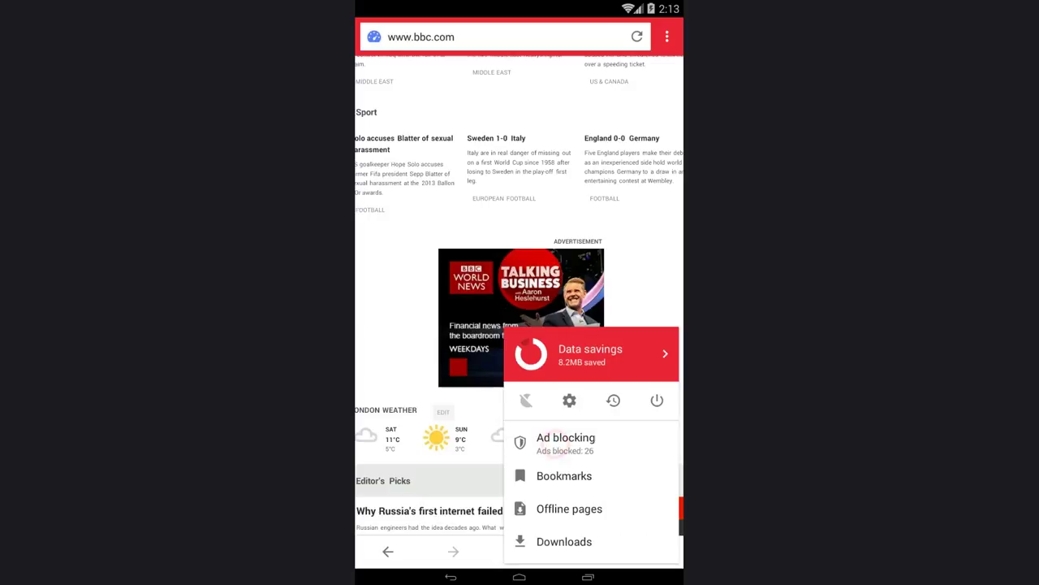
{"action": "left_click", "coordinate": [627, 266]}
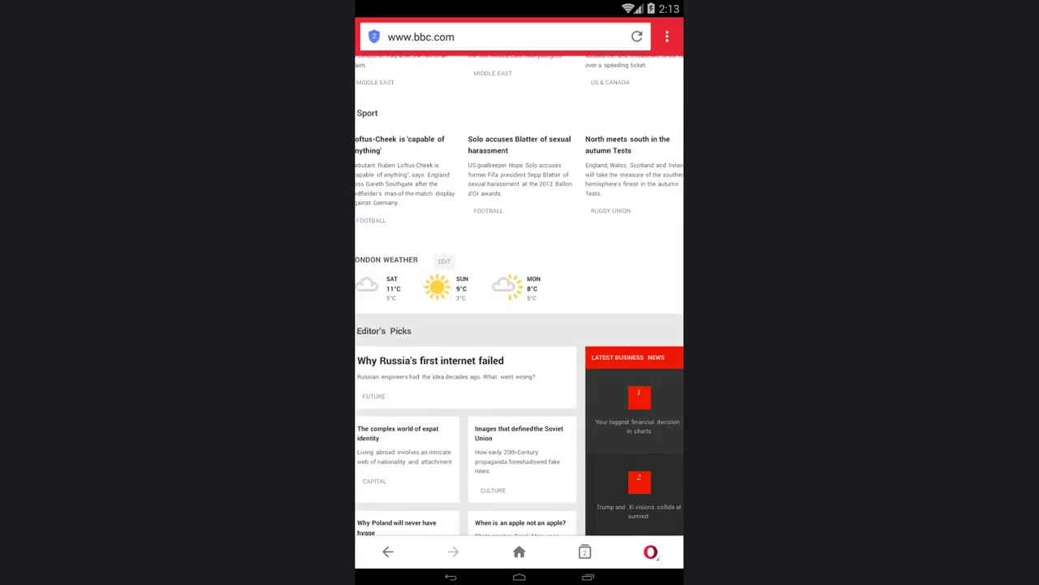
{"action": "scroll", "coordinate": [600, 264], "scroll_direction": "up", "scroll_amount": 3}
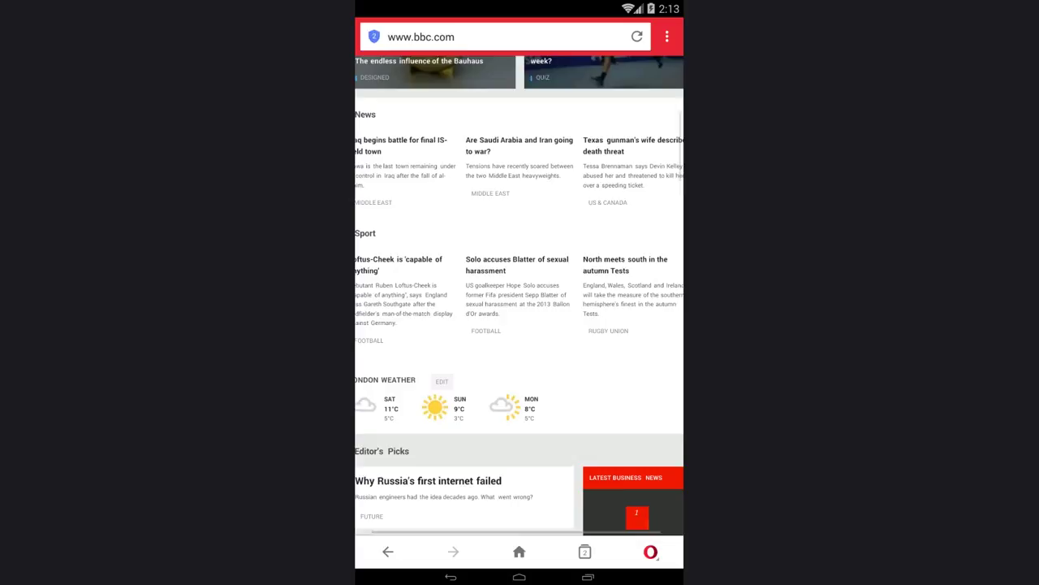
{"action": "scroll", "coordinate": [520, 325], "scroll_direction": "up", "scroll_amount": 5}
{"action": "scroll", "coordinate": [520, 324], "scroll_direction": "up", "scroll_amount": 3}
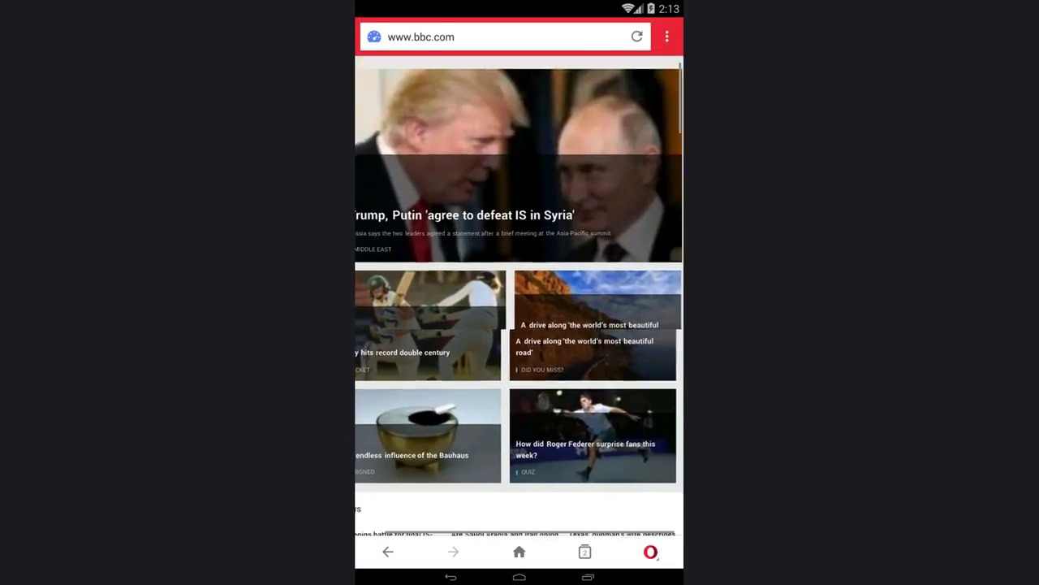
{"action": "scroll", "coordinate": [520, 325], "scroll_direction": "down", "scroll_amount": 4}
{"action": "scroll", "coordinate": [580, 454], "scroll_direction": "down", "scroll_amount": 5}
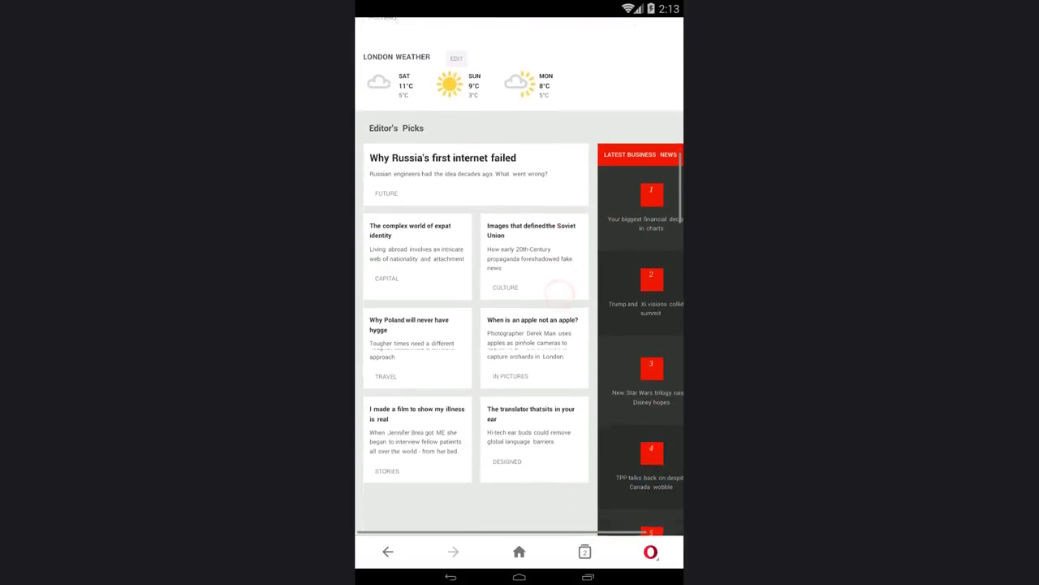
{"action": "scroll", "coordinate": [566, 357], "scroll_direction": "down", "scroll_amount": 3}
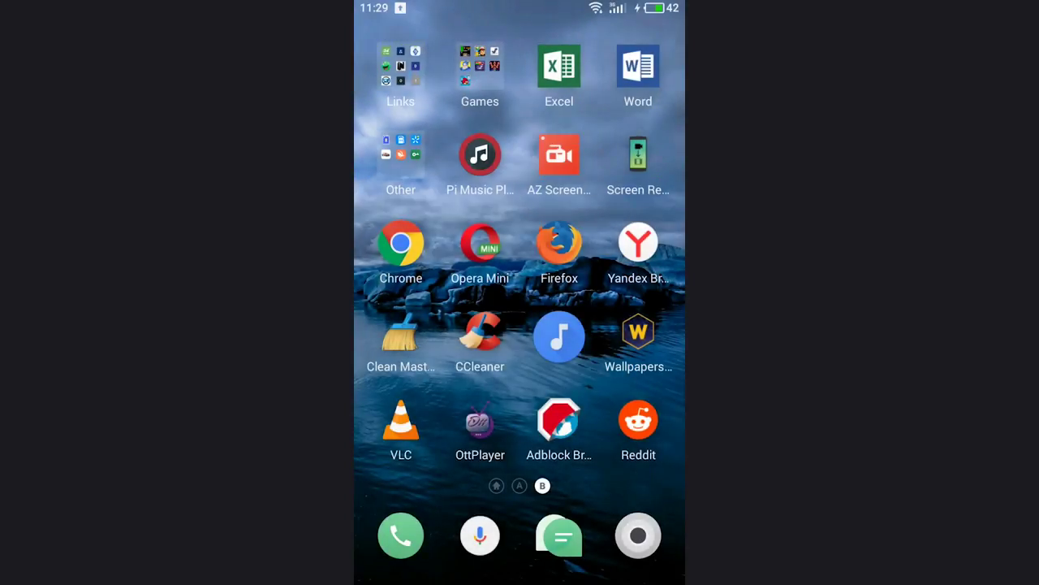
Switch to Adblock Browser, open the BBC homepage from the top sites, and look through the page for ads
{"action": "left_click", "coordinate": [558, 420]}
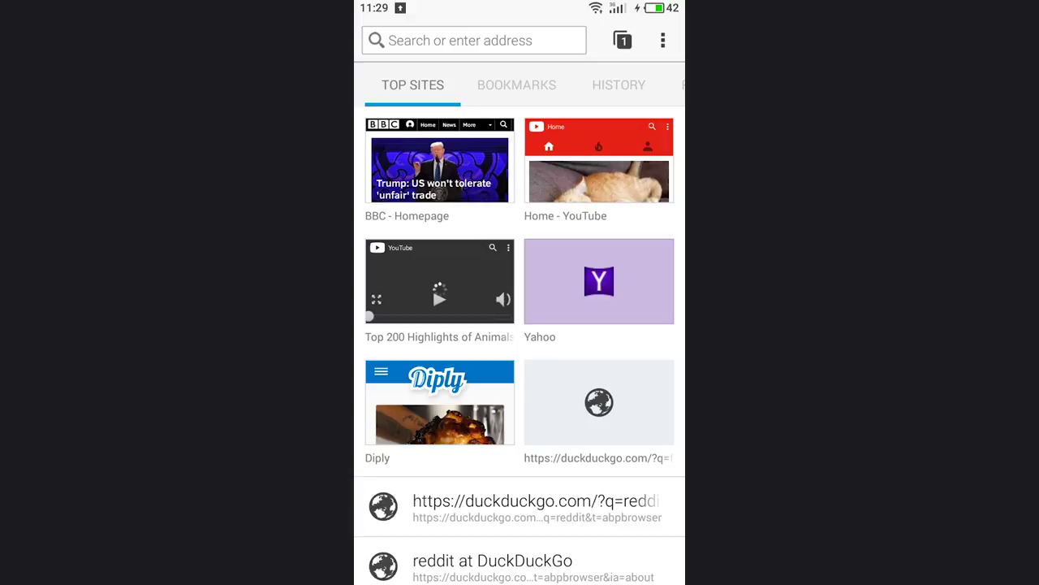
{"action": "left_click", "coordinate": [440, 169]}
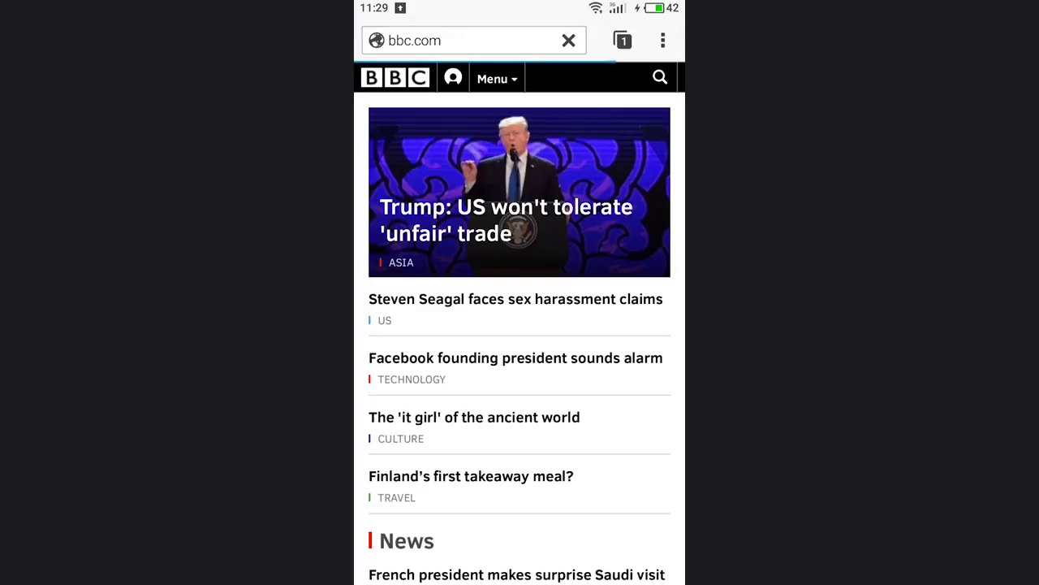
{"action": "scroll", "coordinate": [520, 325], "scroll_direction": "down", "scroll_amount": 10}
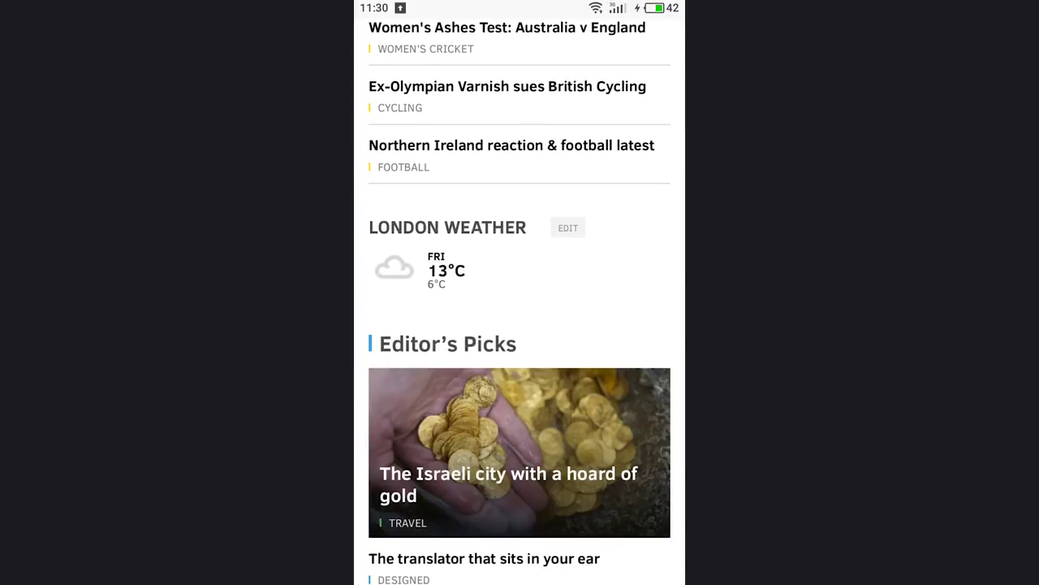
{"action": "scroll", "coordinate": [519, 325], "scroll_direction": "down", "scroll_amount": 7}
{"action": "scroll", "coordinate": [520, 325], "scroll_direction": "down", "scroll_amount": 11}
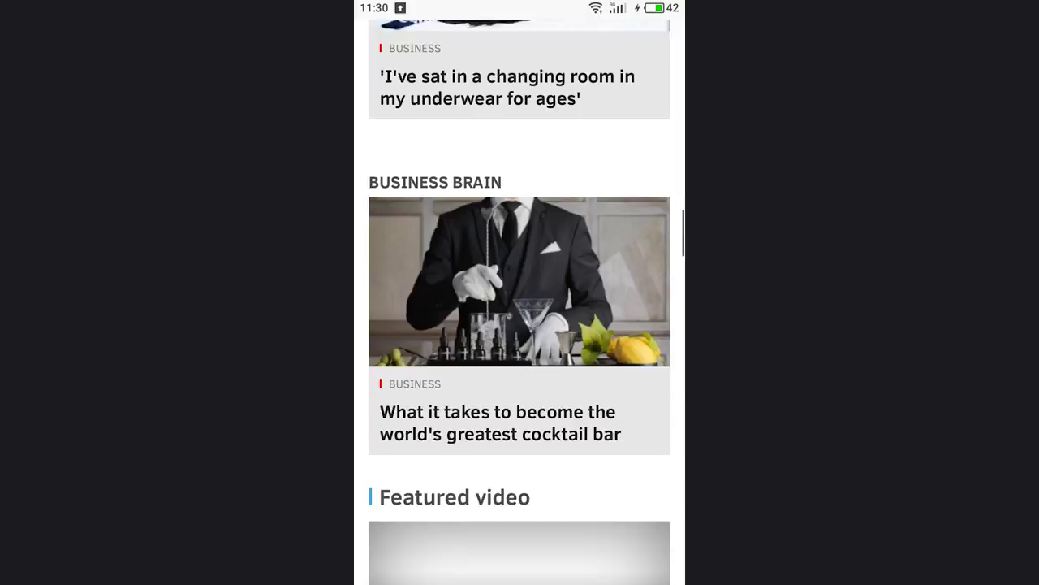
{"action": "scroll", "coordinate": [520, 325], "scroll_direction": "up", "scroll_amount": 15}
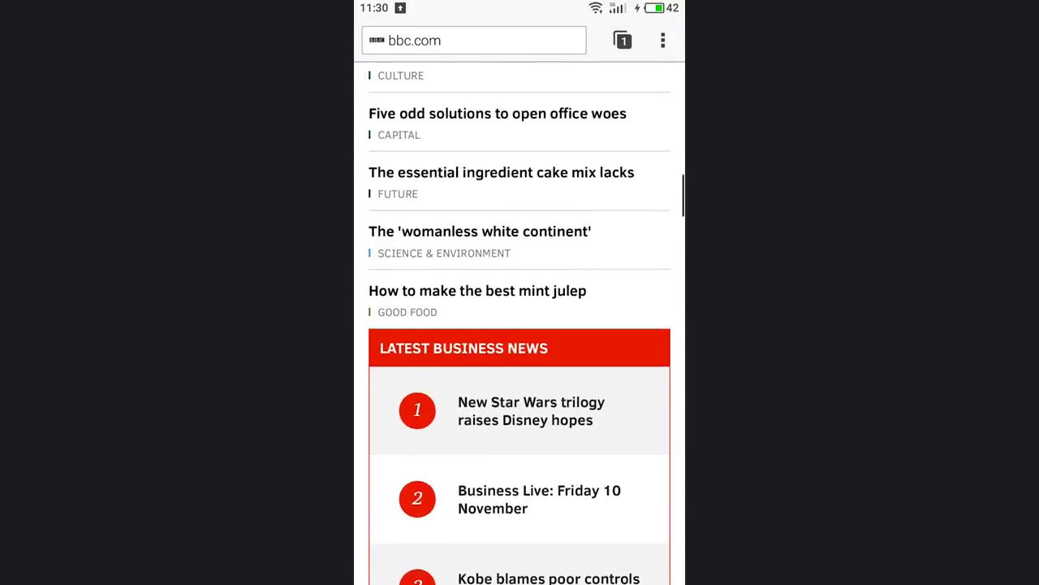
{"action": "scroll", "coordinate": [520, 324], "scroll_direction": "up", "scroll_amount": 8}
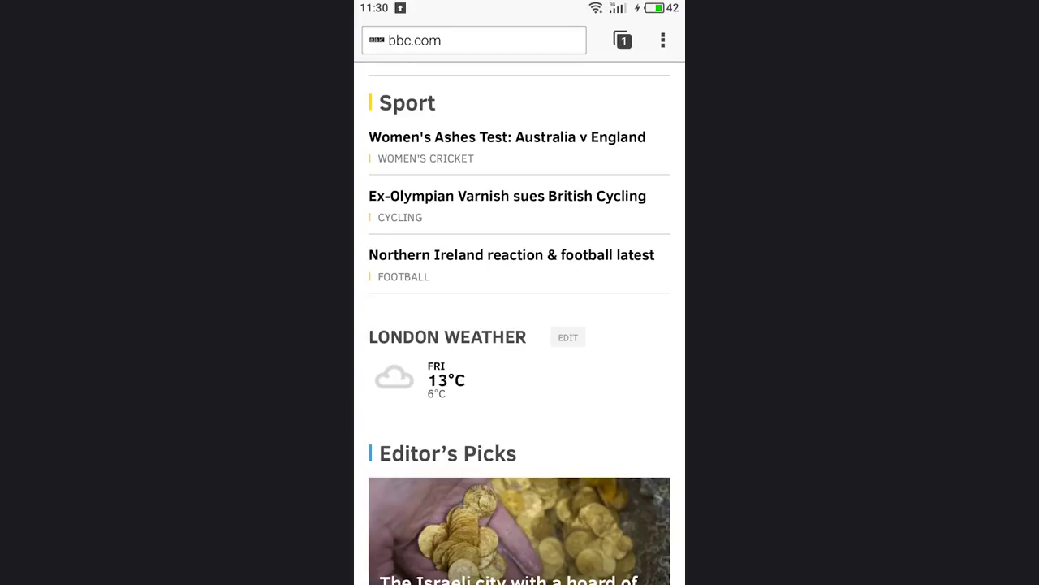
Turn off ad blocking for bbc.com in Adblock Browser and examine the advertisement above the London weather section
{"action": "left_click", "coordinate": [662, 40]}
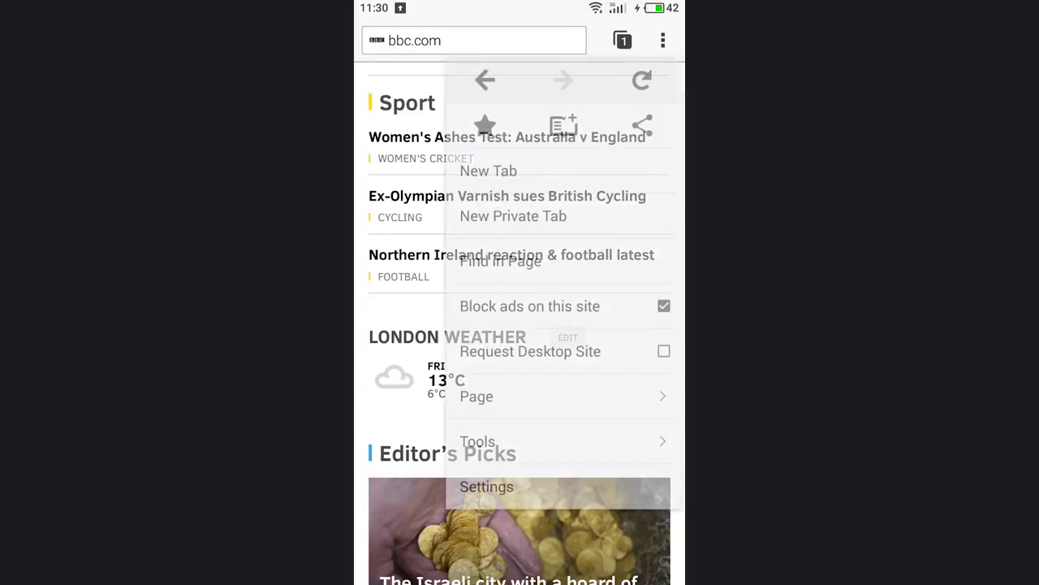
{"action": "left_click", "coordinate": [529, 310]}
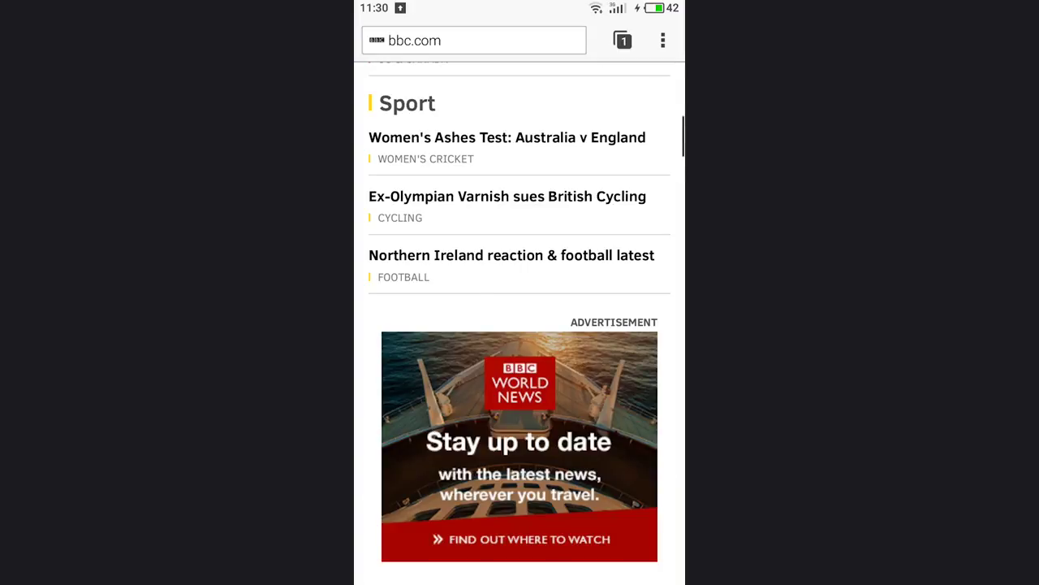
{"action": "scroll", "coordinate": [520, 325], "scroll_direction": "down", "scroll_amount": 3}
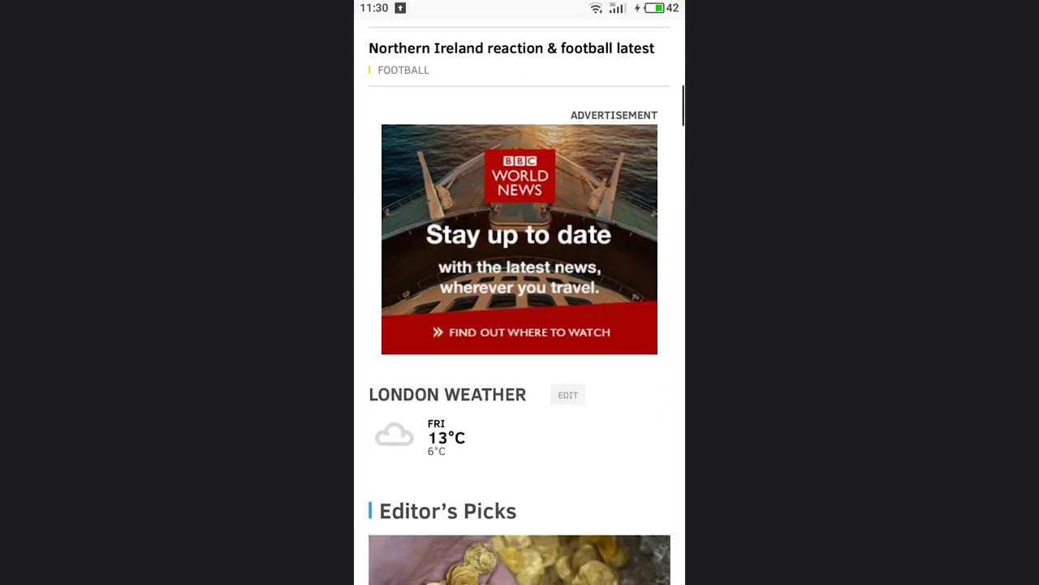
{"action": "scroll", "coordinate": [520, 325], "scroll_direction": "up", "scroll_amount": 2}
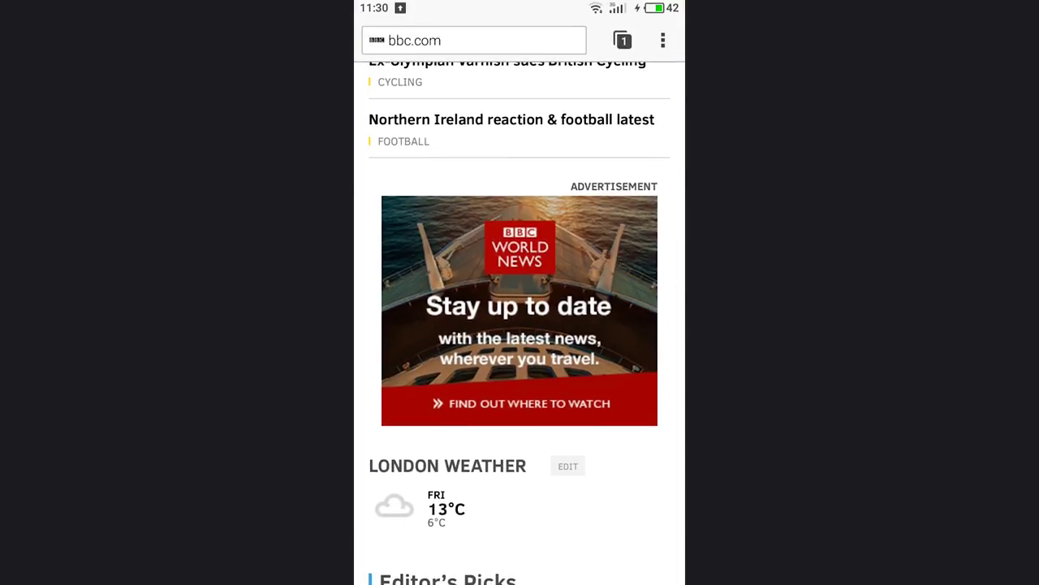
Open the browser's Ad blocking settings and review the language-specific filter lists, both active and other languages
{"action": "left_click", "coordinate": [663, 39]}
{"action": "left_click", "coordinate": [487, 490]}
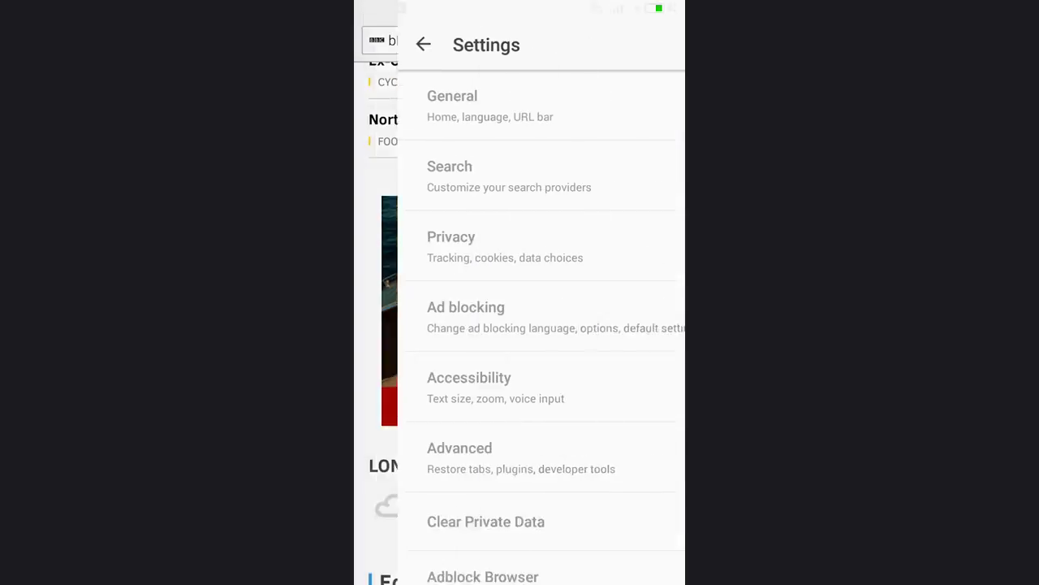
{"action": "left_click", "coordinate": [487, 317]}
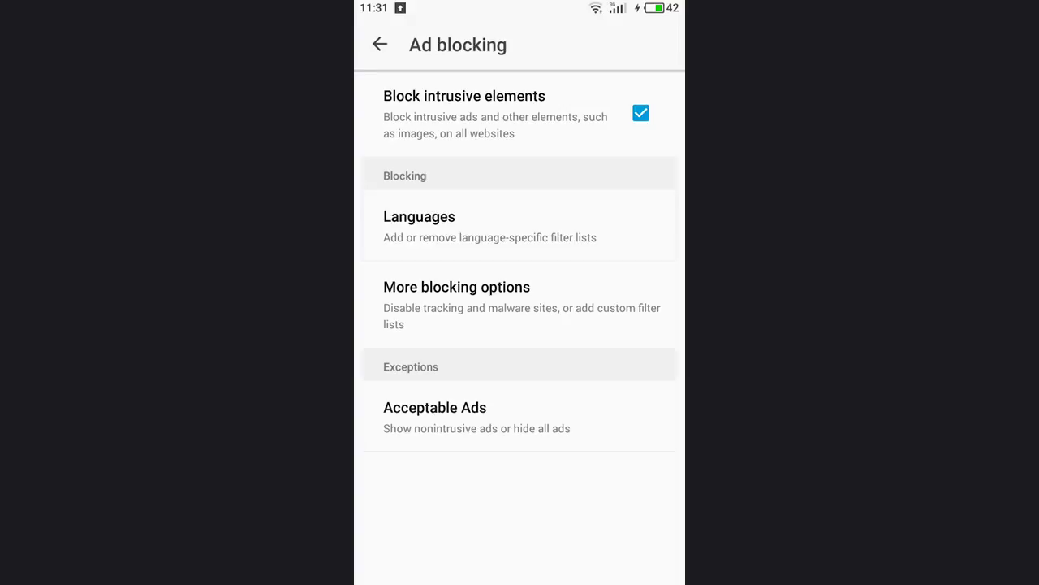
{"action": "left_click", "coordinate": [488, 225]}
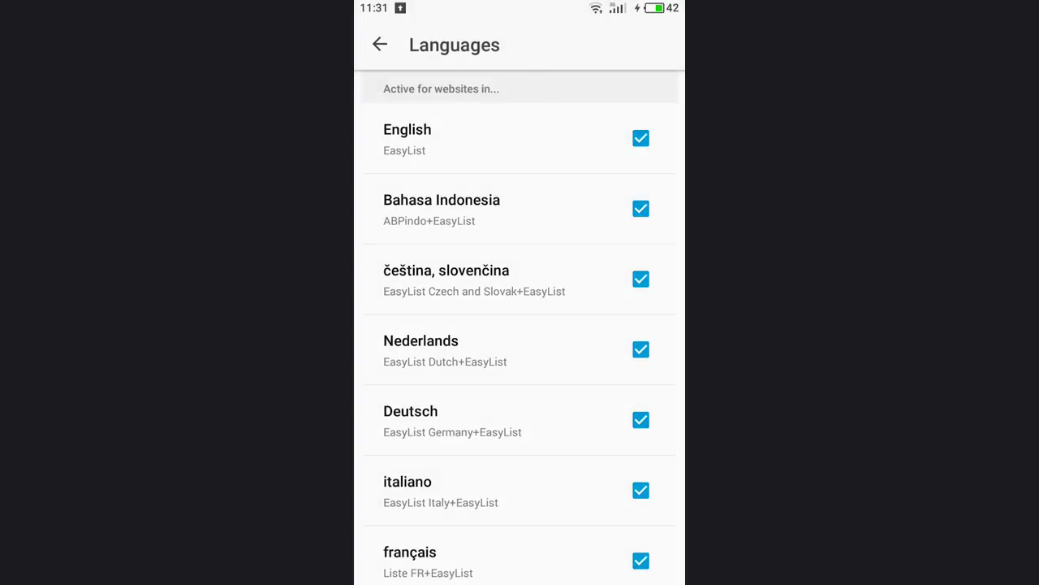
{"action": "scroll", "coordinate": [520, 325], "scroll_direction": "down", "scroll_amount": 10}
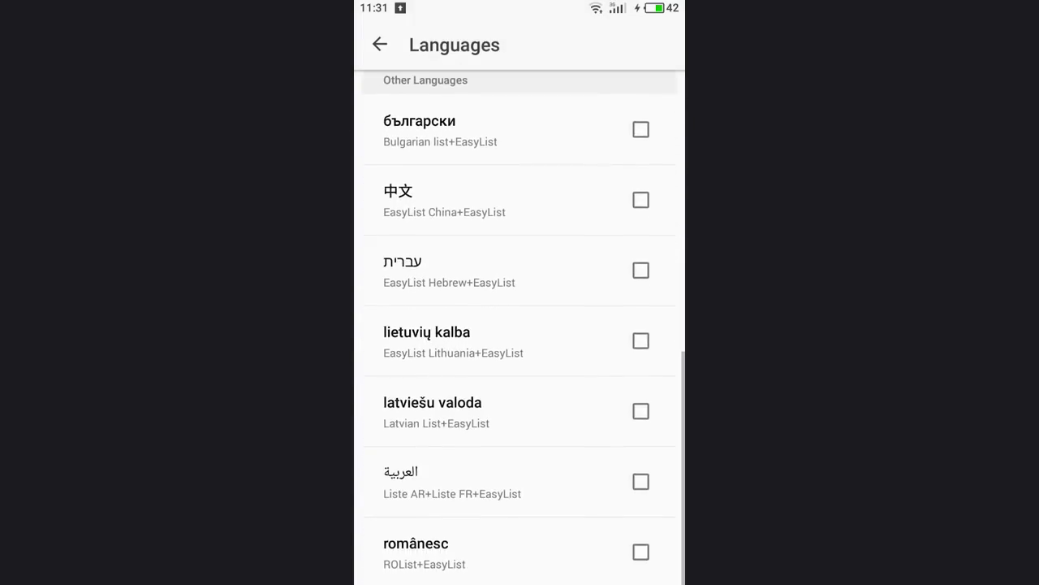
{"action": "scroll", "coordinate": [520, 324], "scroll_direction": "up", "scroll_amount": 10}
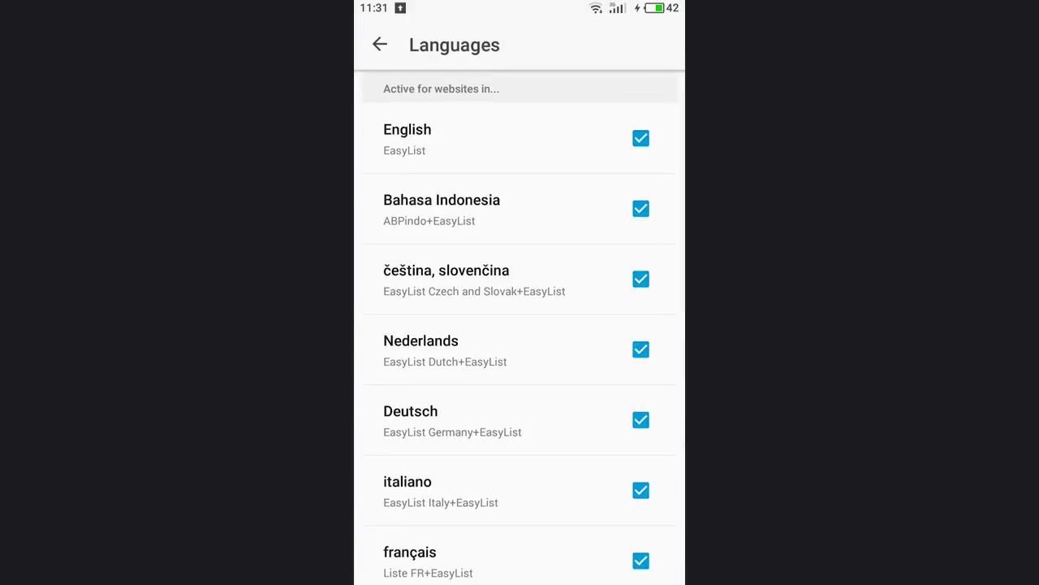
{"action": "key", "text": "Escape"}
Disable "Allow some nonintrusive advertising" in the Acceptable Ads settings and return to the Ad blocking settings
{"action": "left_click", "coordinate": [477, 417]}
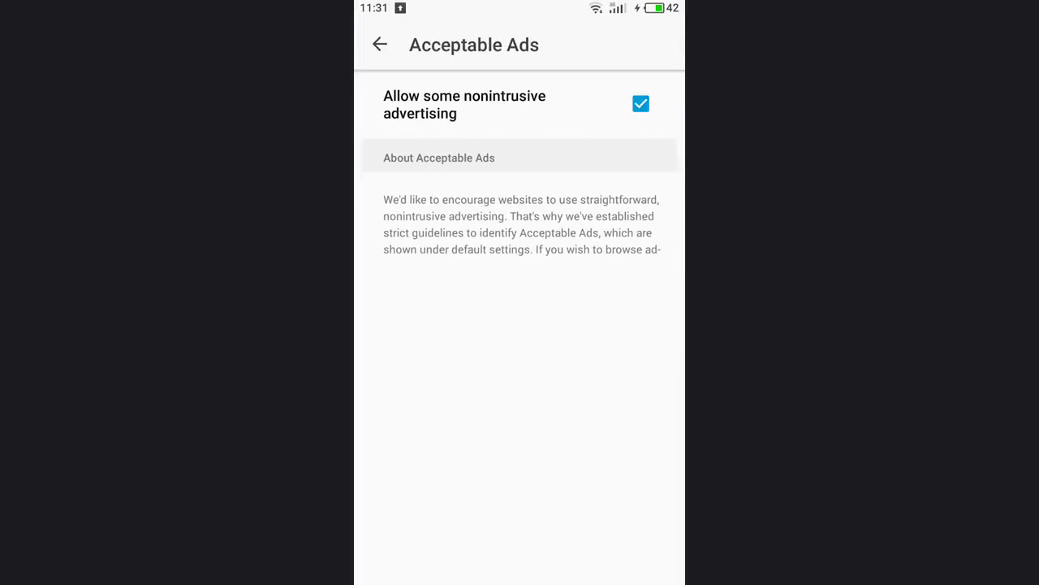
{"action": "left_click", "coordinate": [640, 104]}
{"action": "key", "text": "Escape"}
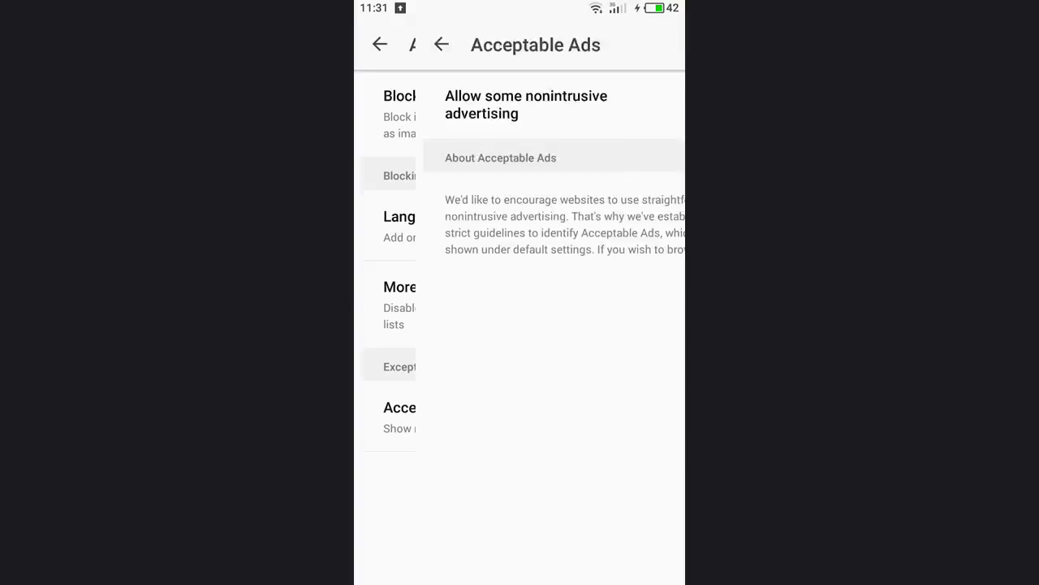